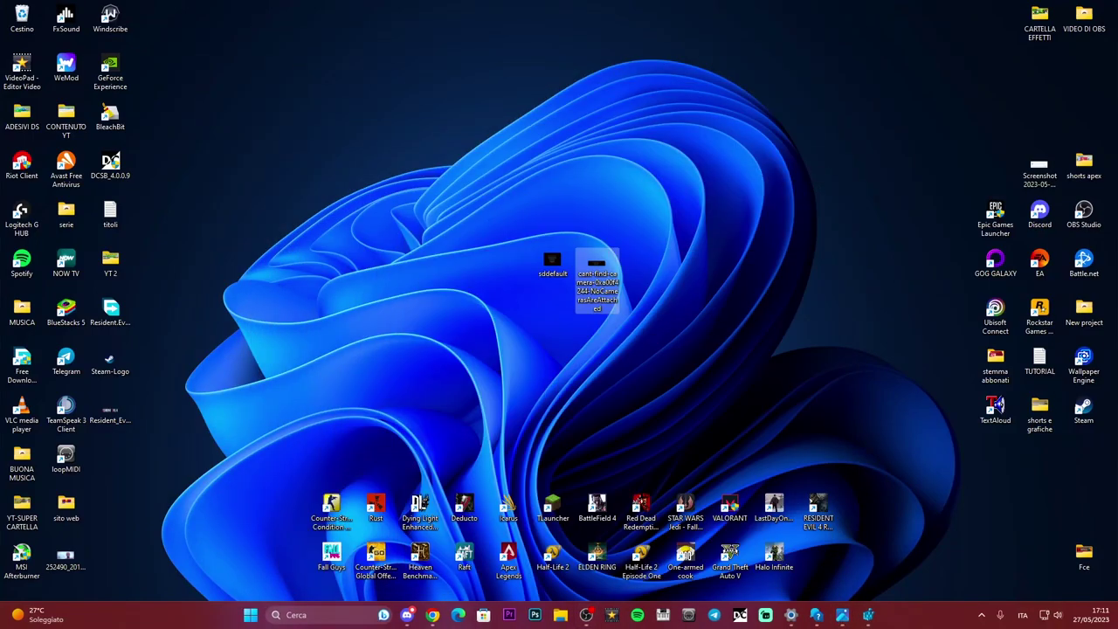
# Step: Open the other troubleshooters in the Windows troubleshooting settings and run the one for Videocamera
pyautogui.click(304, 615)
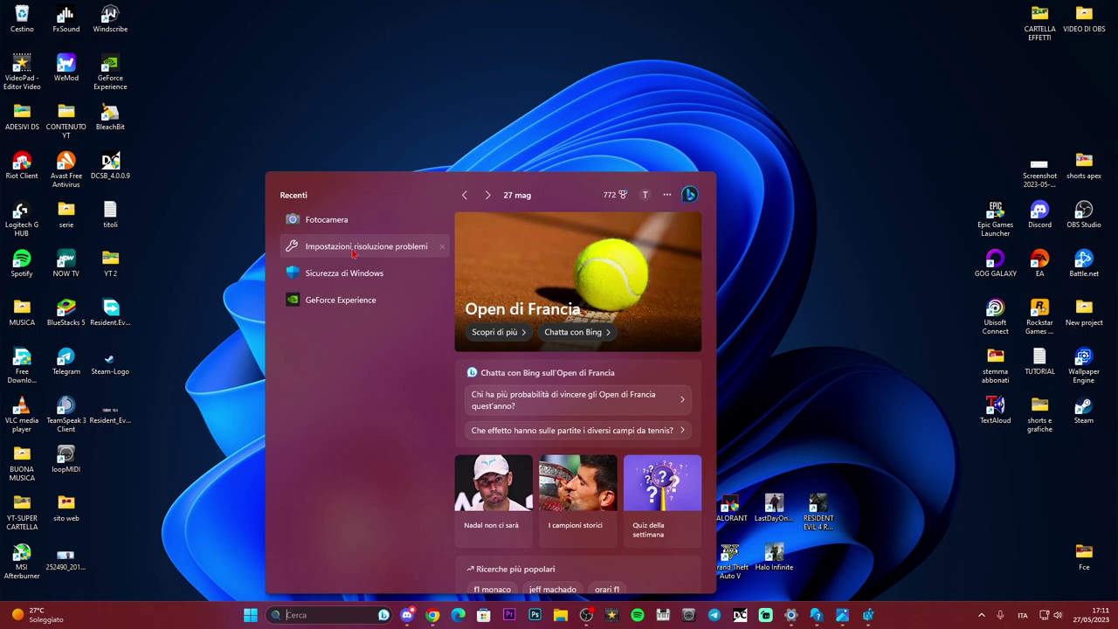
pyautogui.click(353, 249)
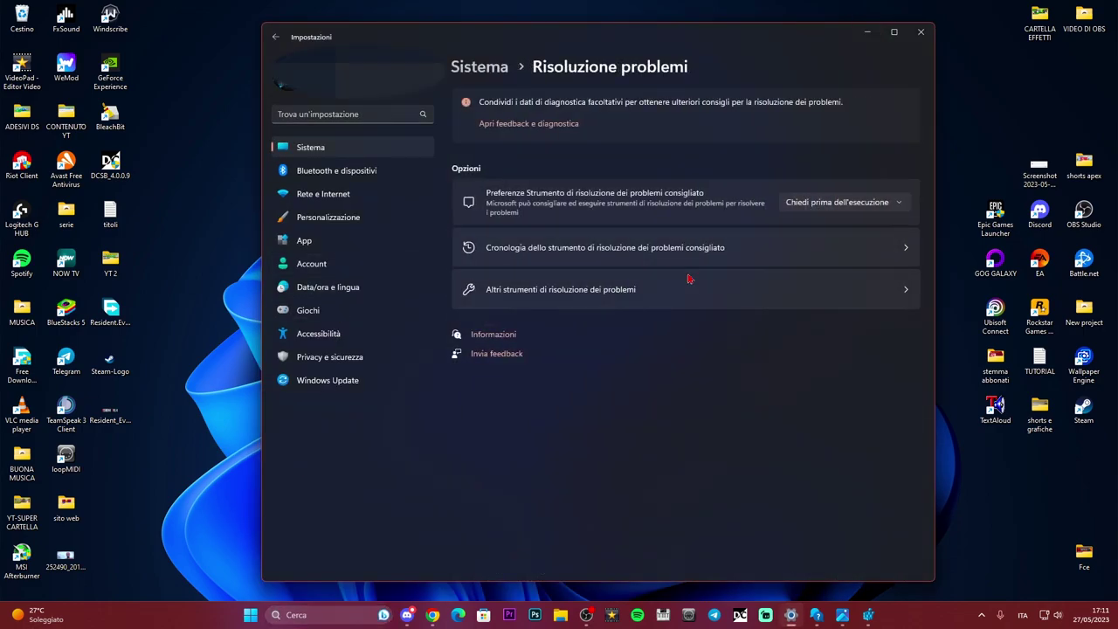
pyautogui.click(560, 306)
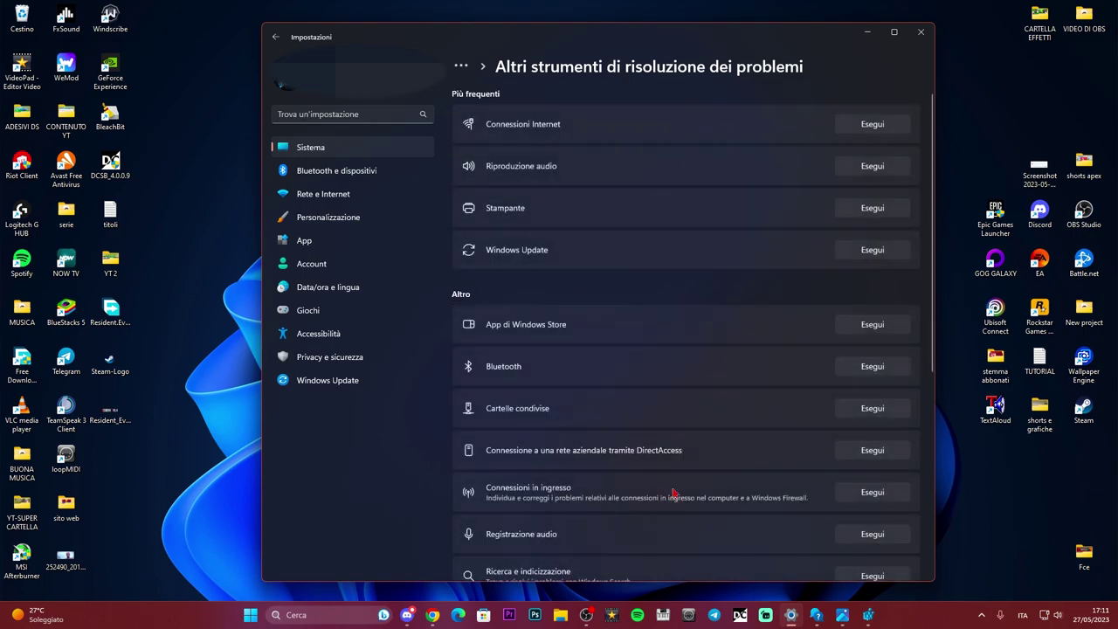
pyautogui.scroll(-3, 712, 462)
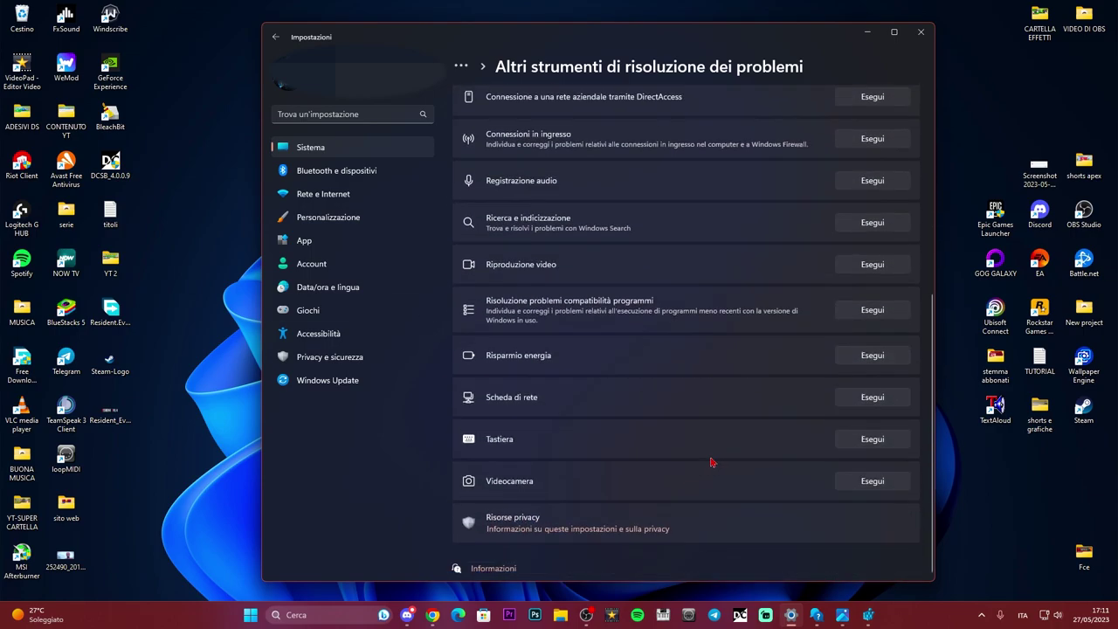
pyautogui.click(873, 481)
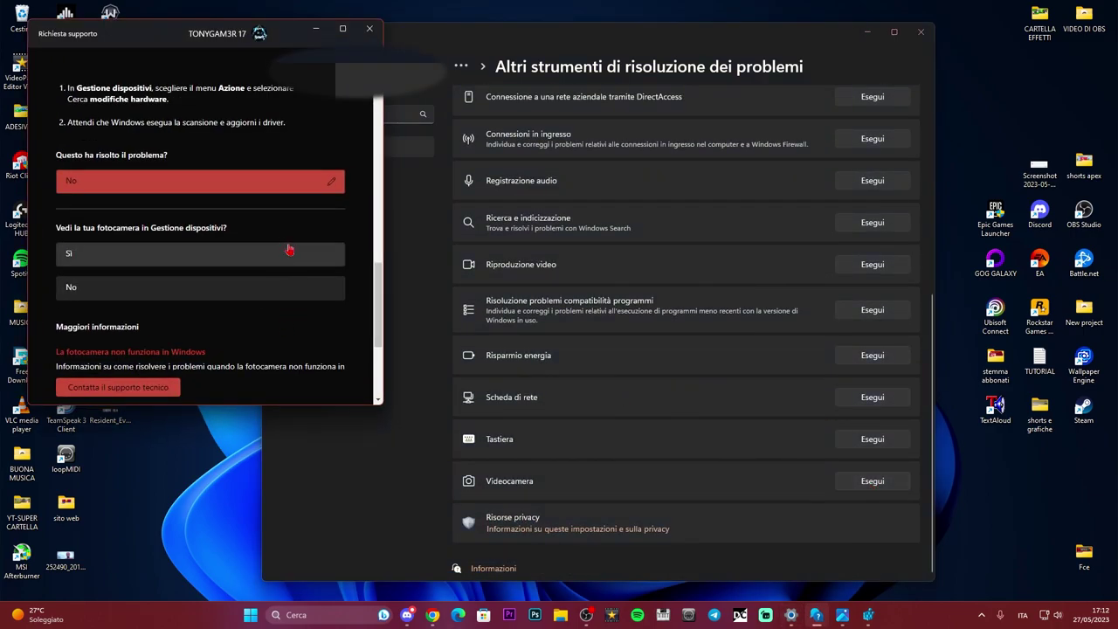
# Step: Review the camera troubleshooter's questions and reopen the one asking which camera is connected to the device
pyautogui.scroll(-3, 305, 196)
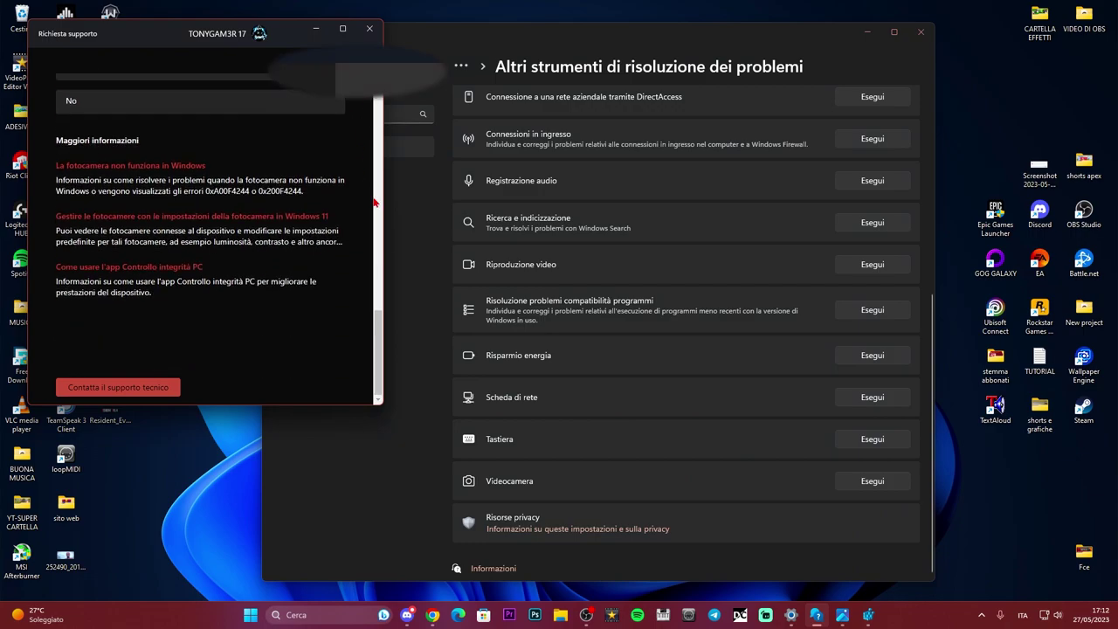
pyautogui.scroll(5, 372, 201)
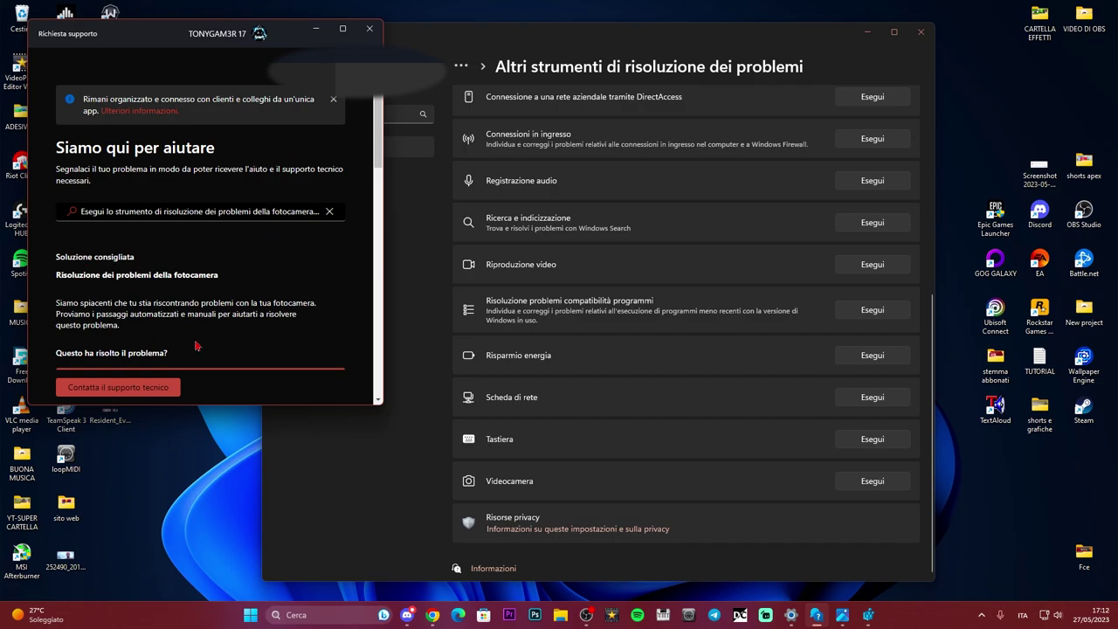
pyautogui.scroll(-2, 311, 288)
pyautogui.scroll(2, 309, 290)
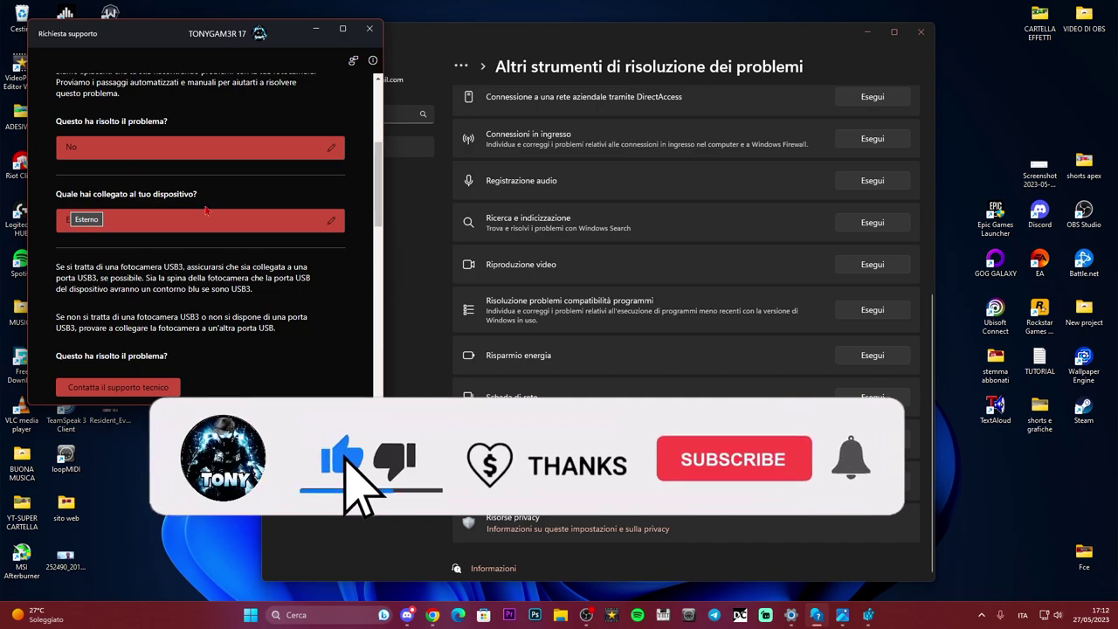
pyautogui.click(154, 229)
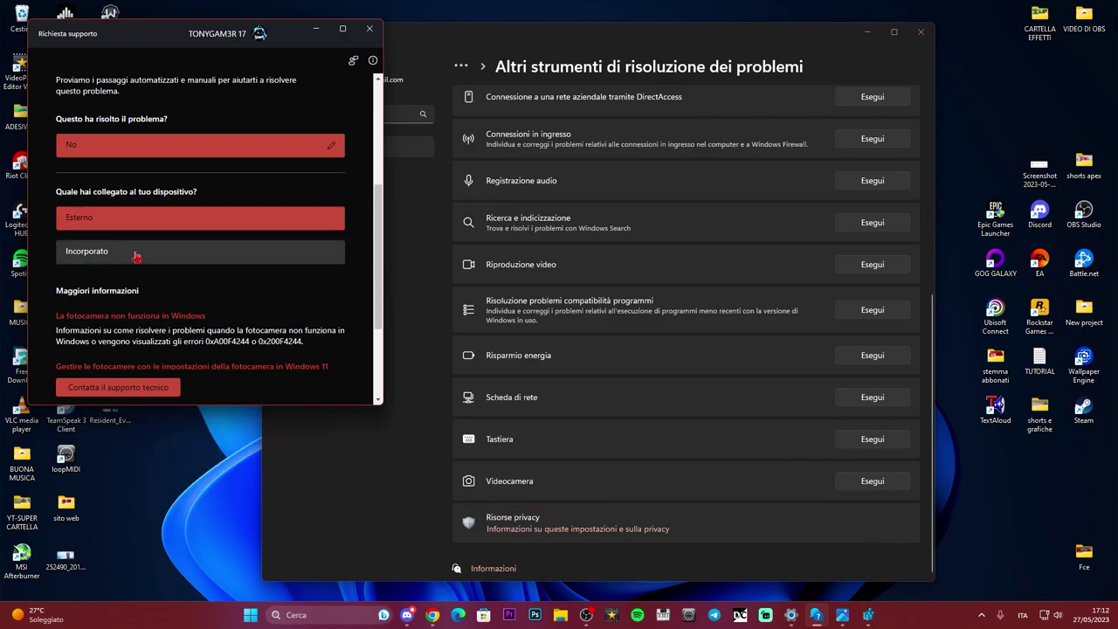
# Step: Clear the problem description and answer Esterno for the camera connected to the device
pyautogui.scroll(-2, 236, 309)
pyautogui.scroll(-1, 236, 310)
pyautogui.scroll(7, 235, 313)
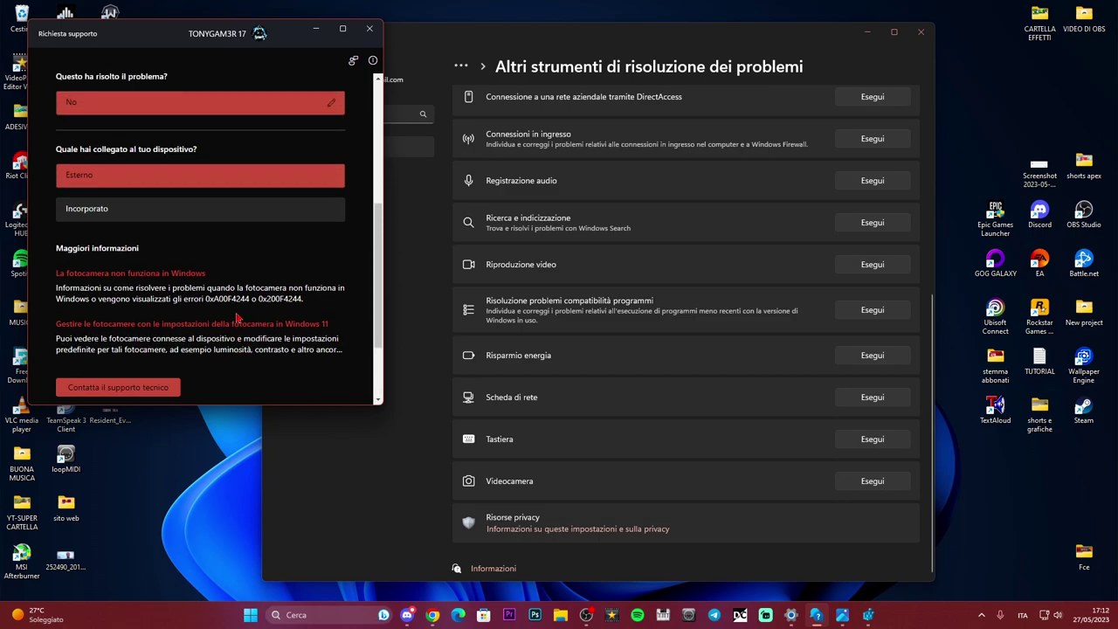
pyautogui.click(329, 211)
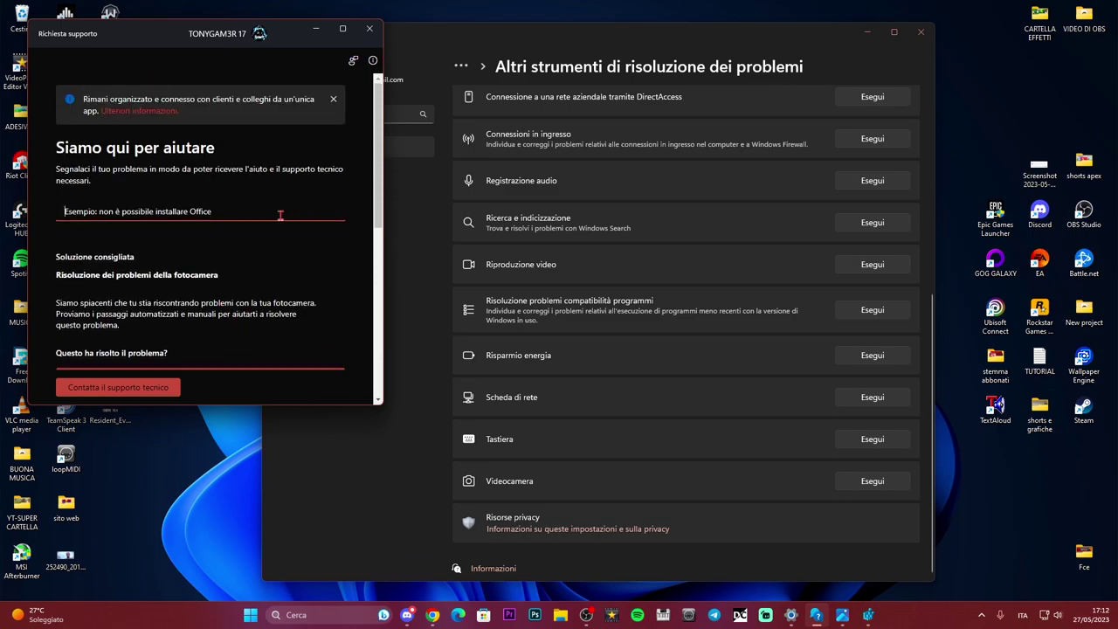
pyautogui.scroll(-7, 233, 282)
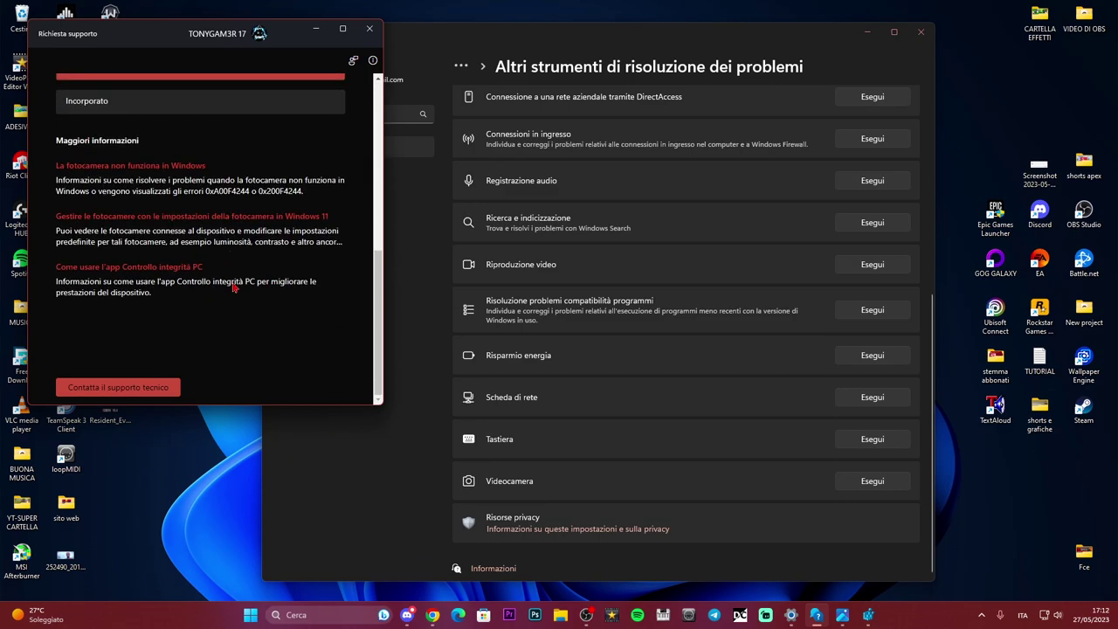
pyautogui.scroll(4, 229, 289)
pyautogui.click(117, 312)
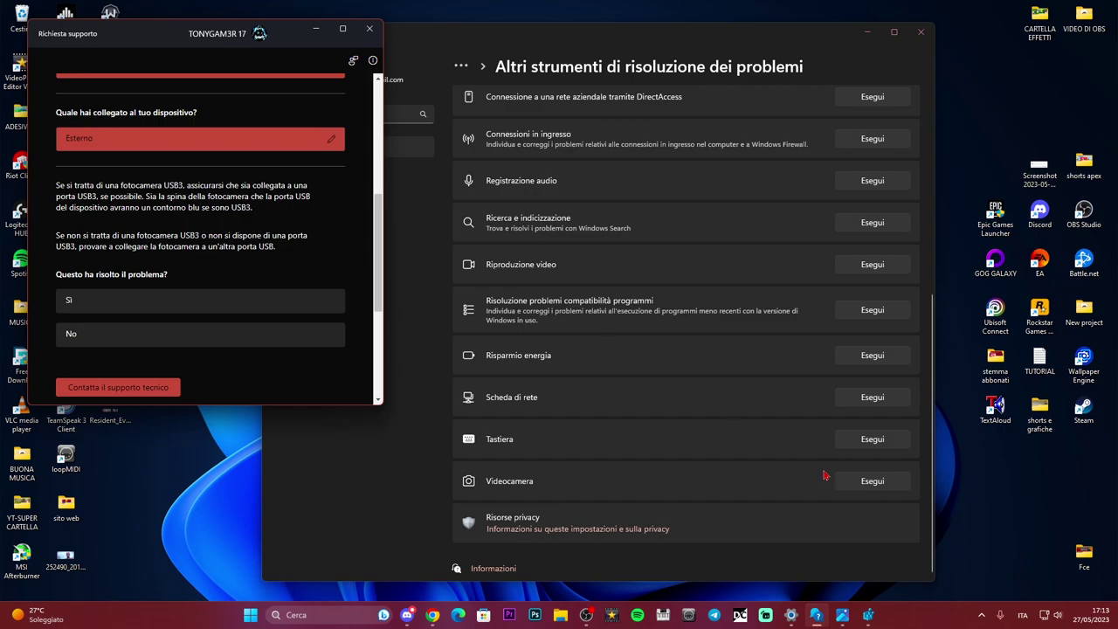
# Step: Answer No to whether changing the camera's USB port solved the problem and review the Gestione dispositivi instructions
pyautogui.moveTo(869, 615)
pyautogui.click(102, 344)
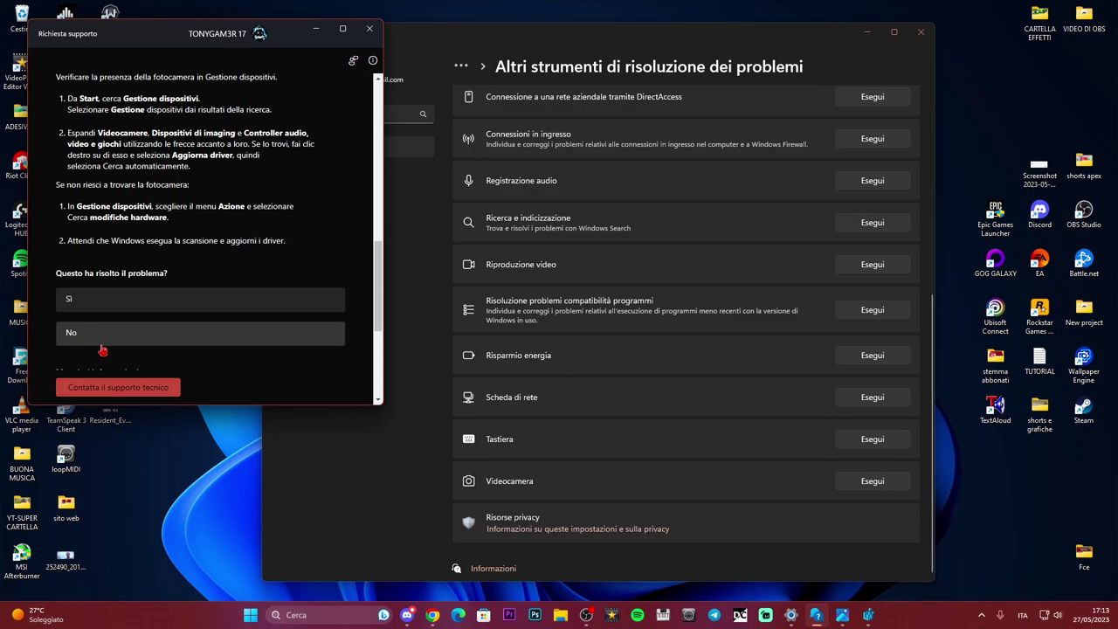
pyautogui.click(101, 348)
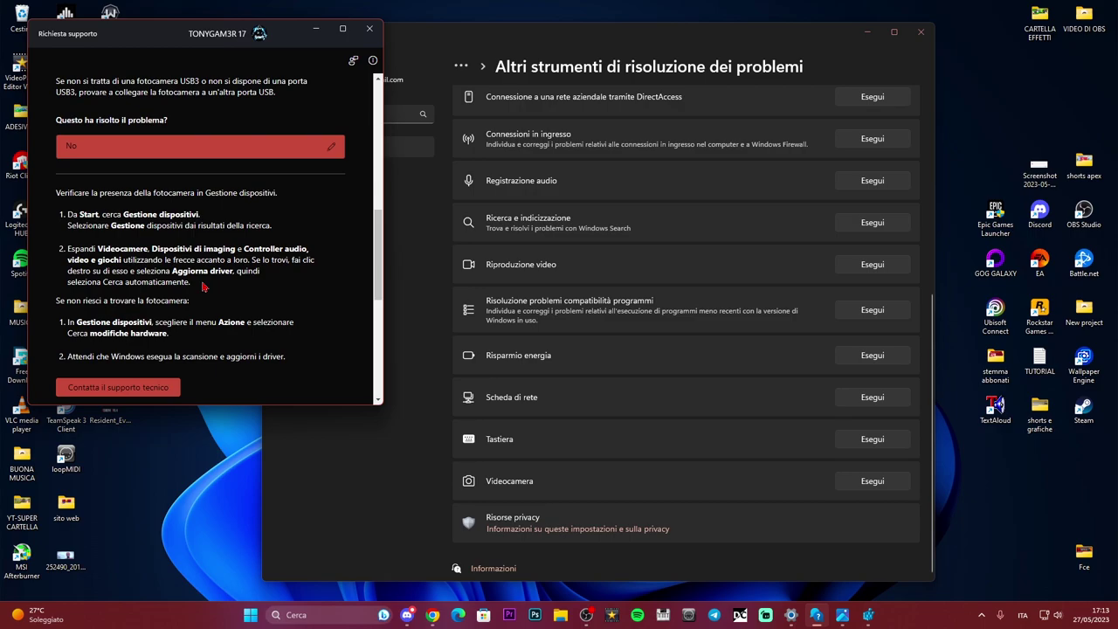
# Step: Open Gestione dispositivi and expand the Fotocamere category
pyautogui.rightClick(250, 614)
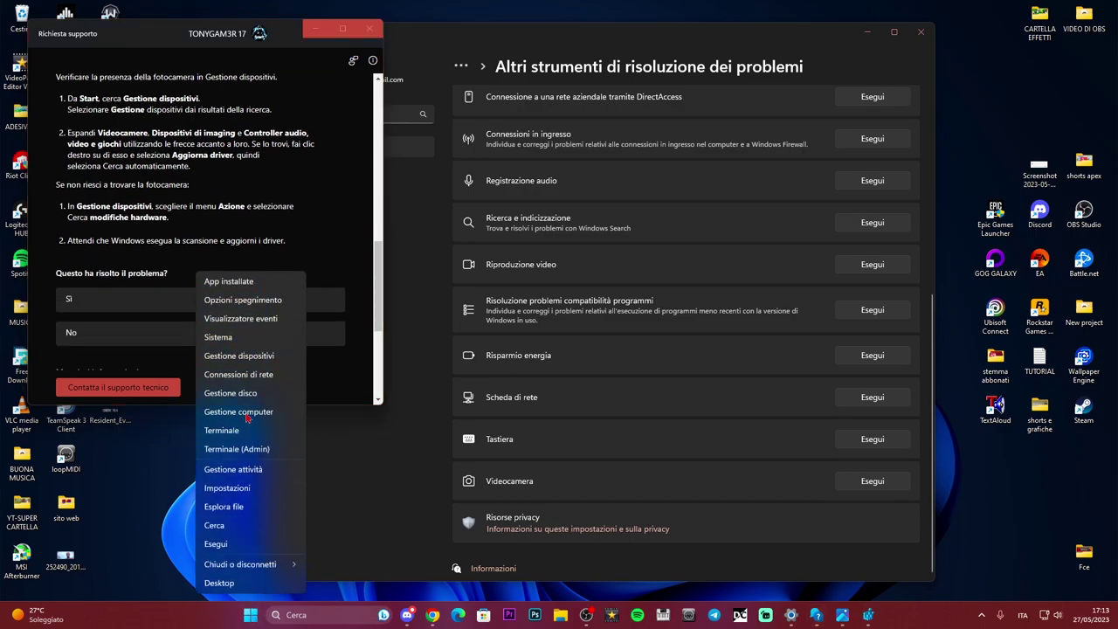
pyautogui.click(239, 356)
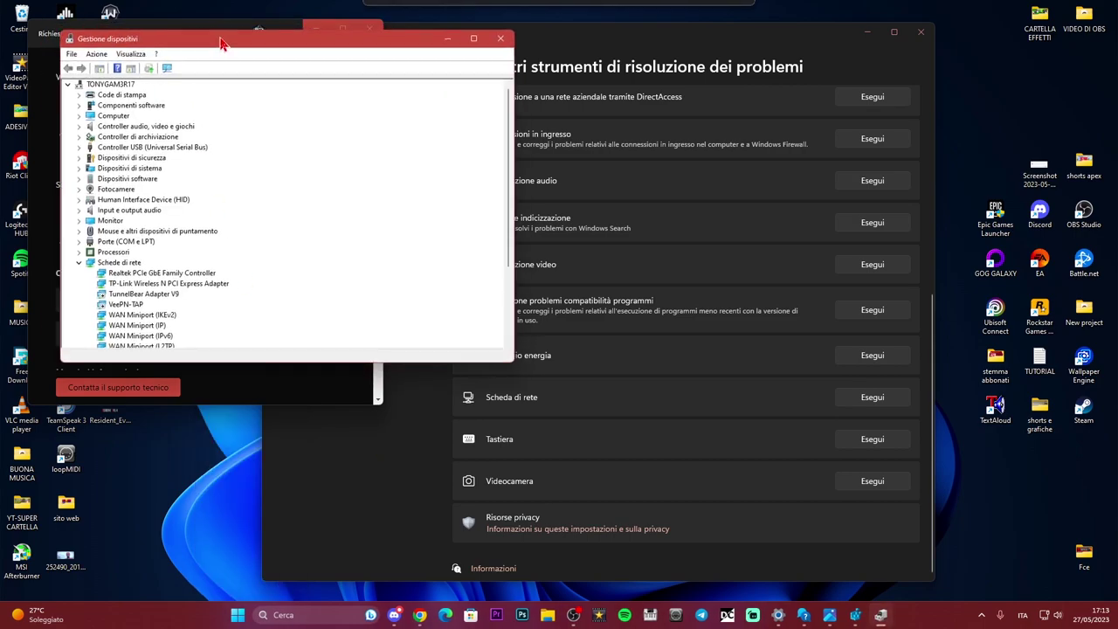
pyautogui.click(89, 193)
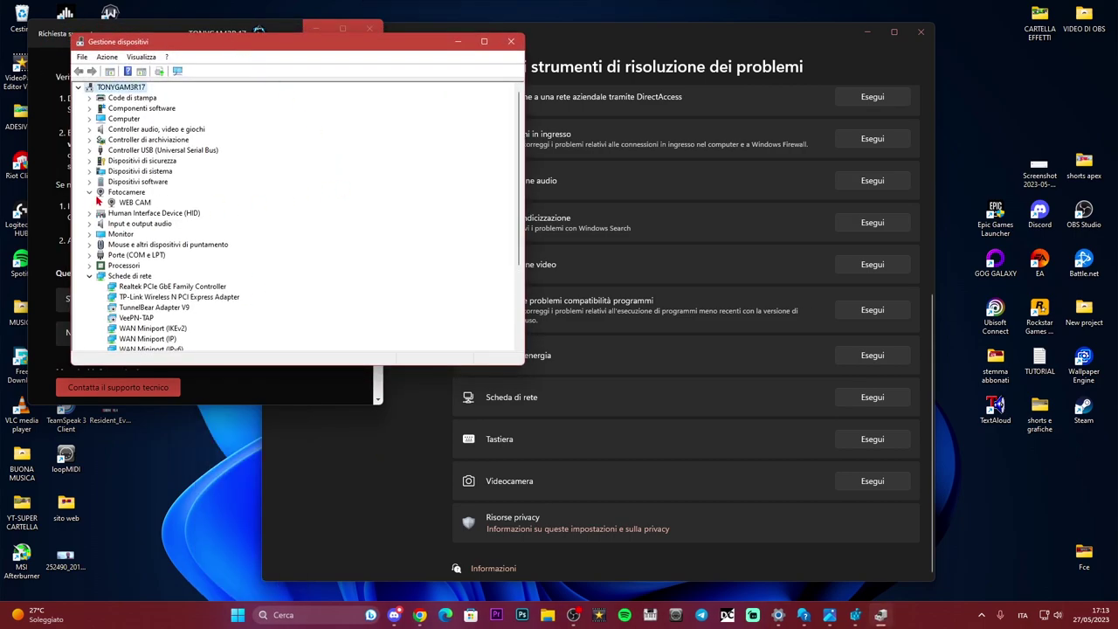
# Step: Update the WEB CAM driver using the automatic driver search
pyautogui.click(127, 203)
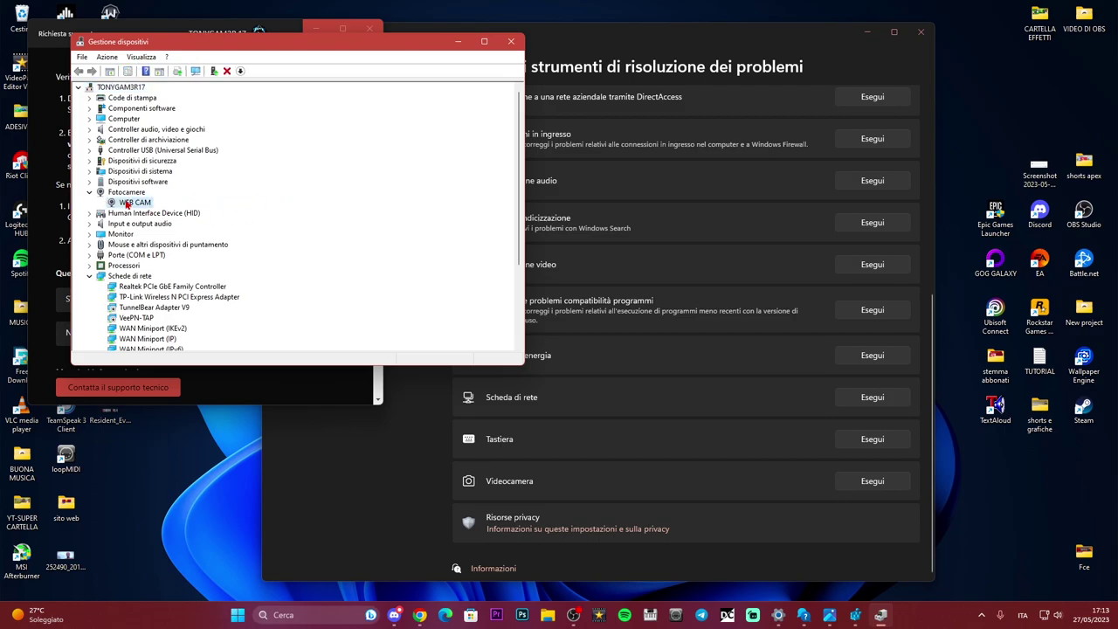
pyautogui.rightClick(131, 203)
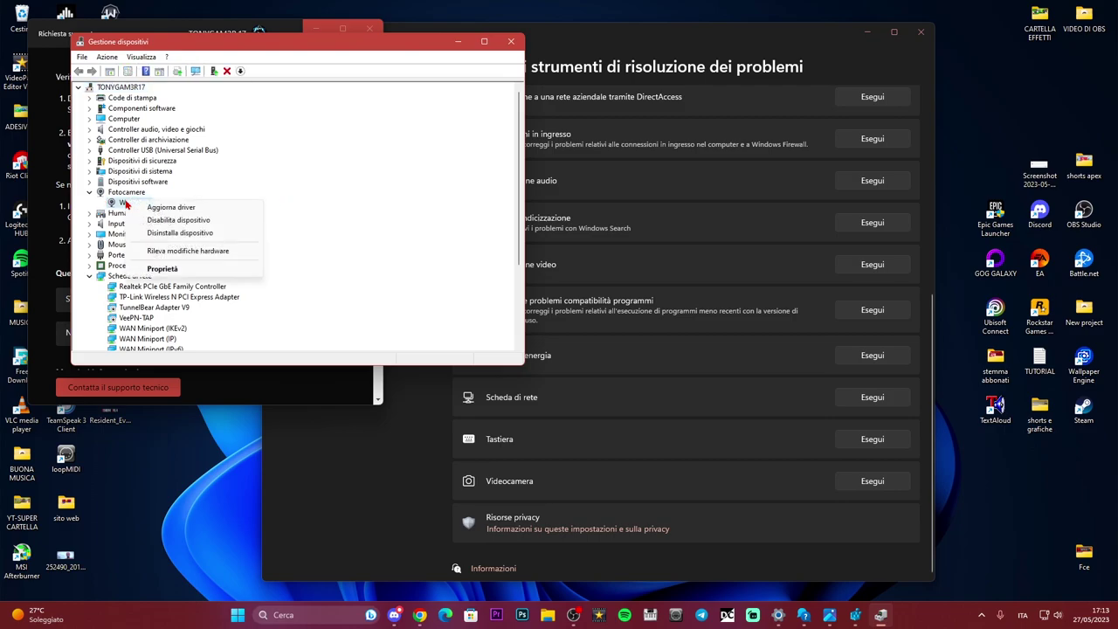
pyautogui.click(149, 208)
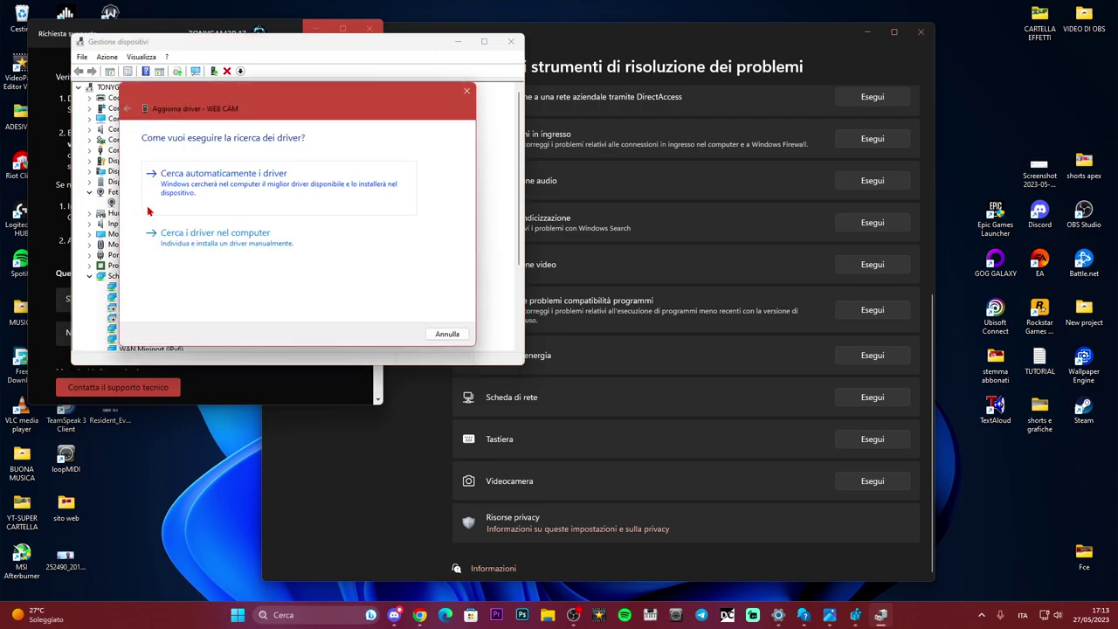
pyautogui.click(201, 183)
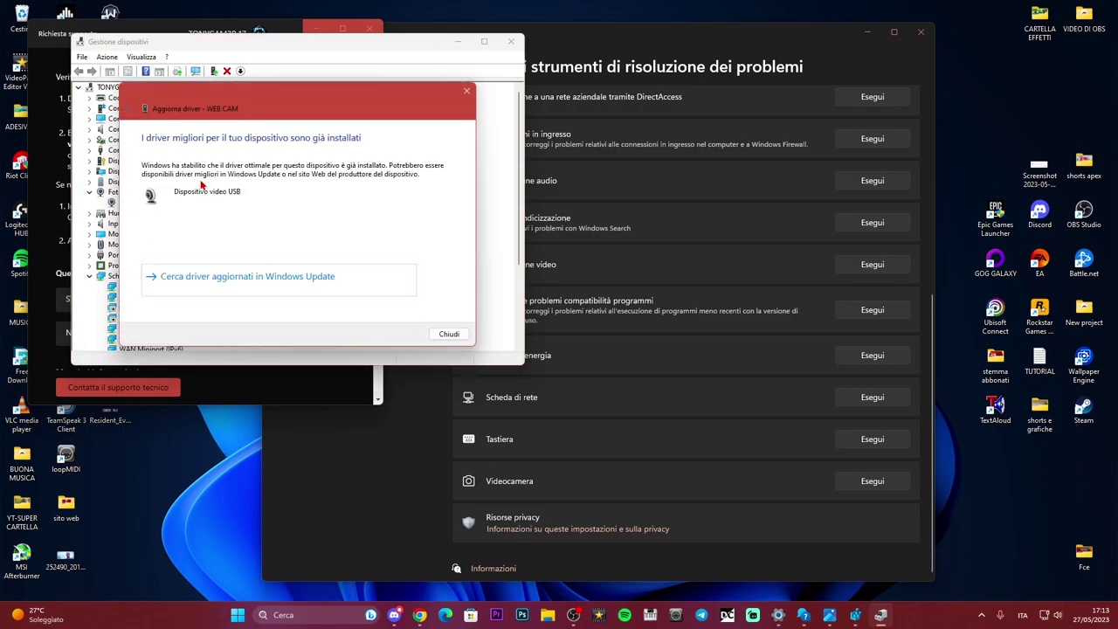
# Step: Look for updated drivers in Windows Update by checking for available updates, and minimize Impostazioni
pyautogui.click(210, 278)
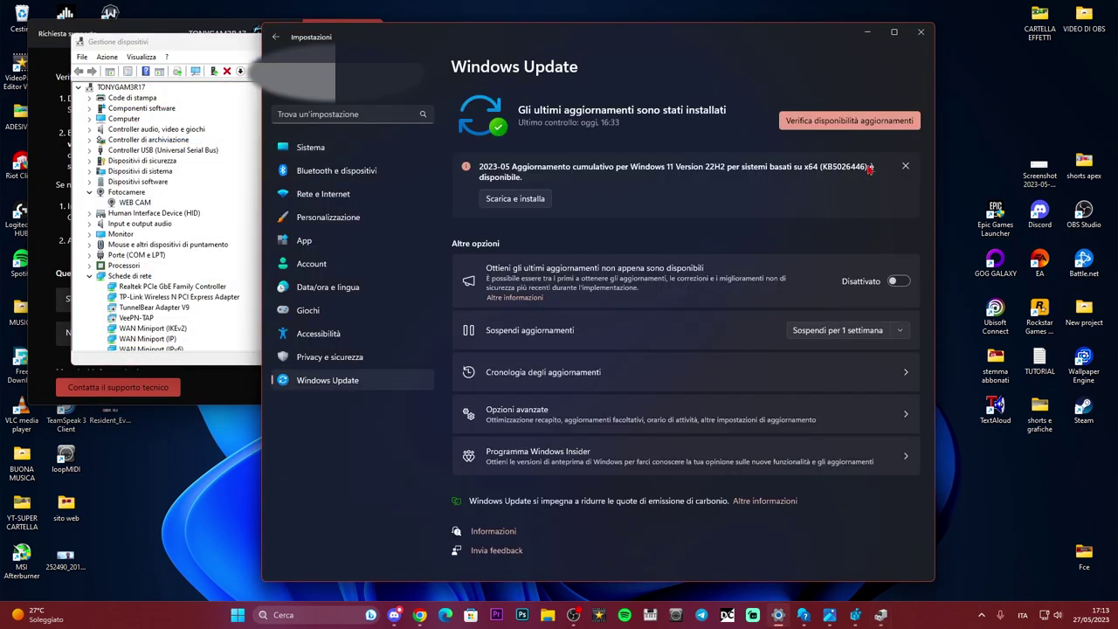
pyautogui.click(847, 126)
pyautogui.click(867, 31)
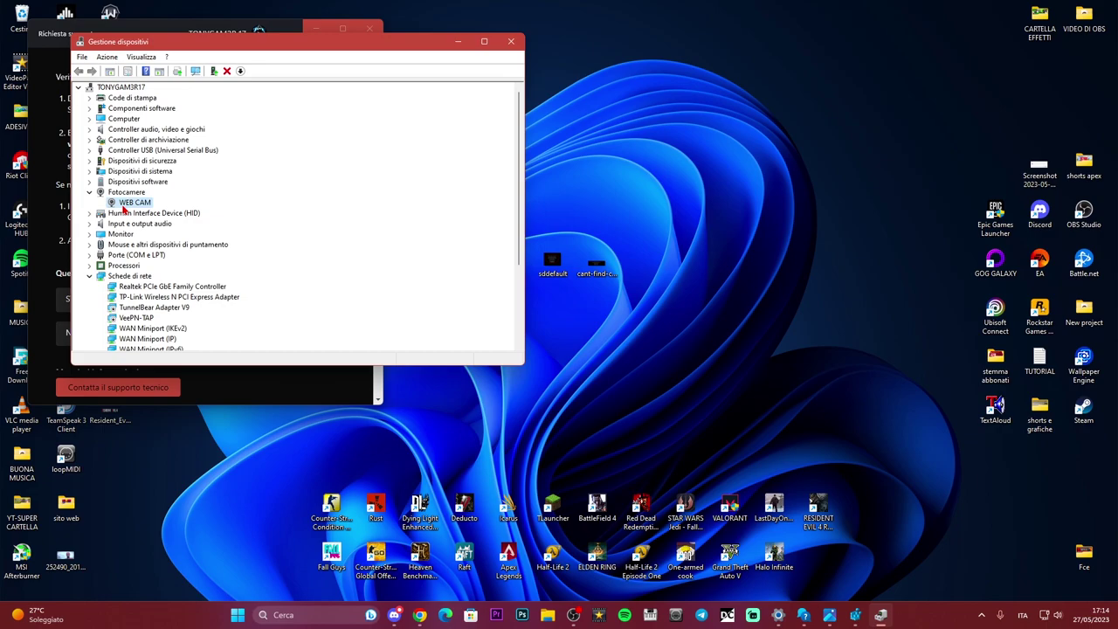
# Step: Disable the WEB CAM device, confirming the request, and re-enable it
pyautogui.rightClick(127, 202)
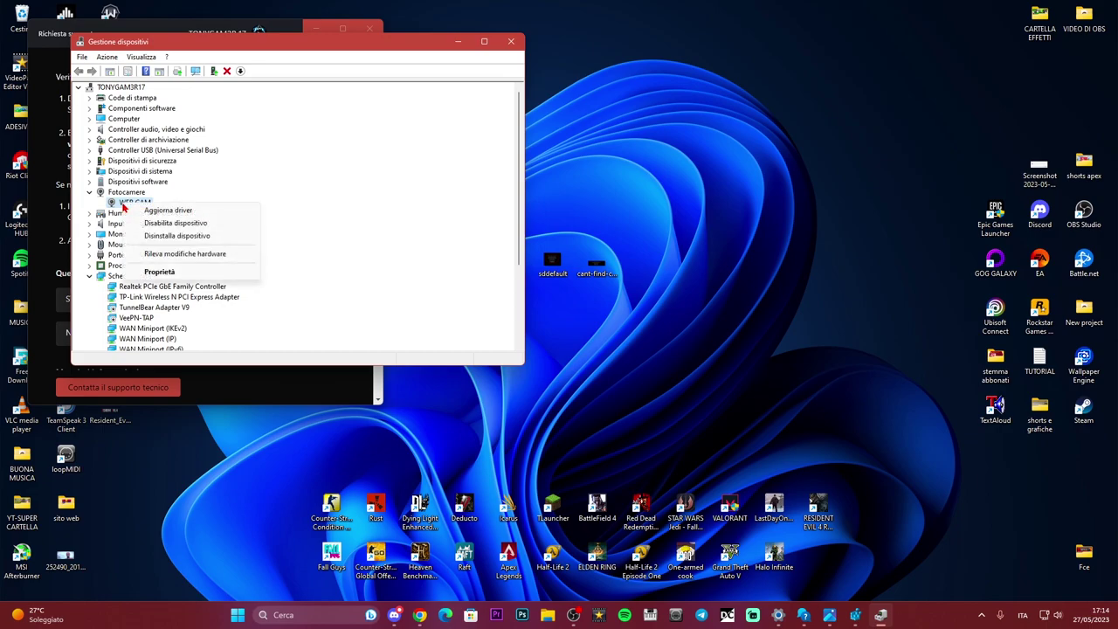
pyautogui.click(160, 230)
pyautogui.click(586, 320)
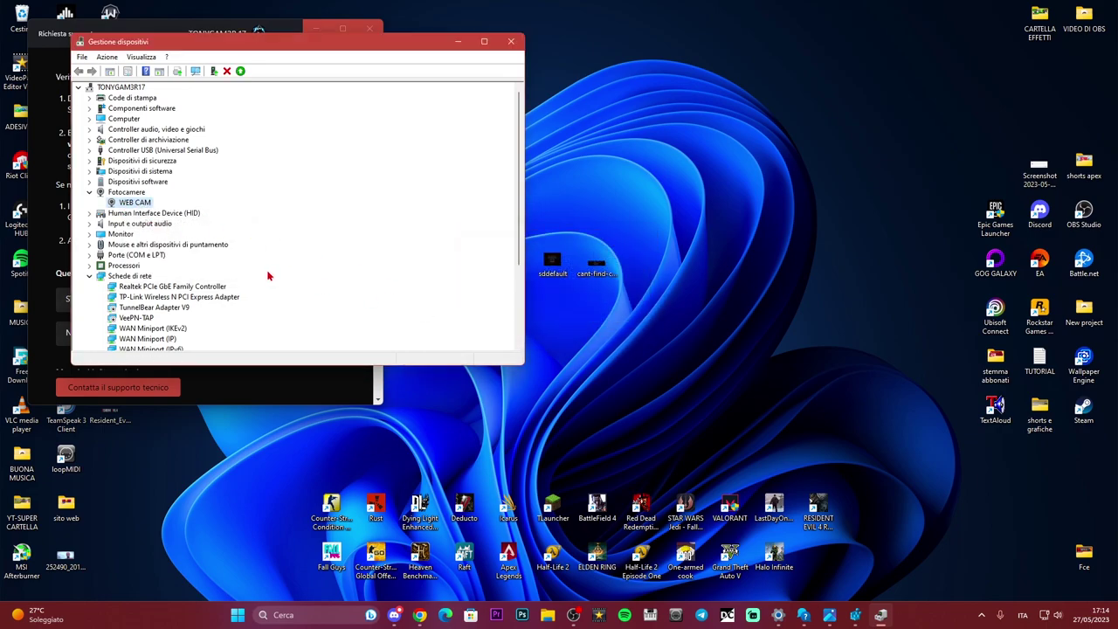
pyautogui.rightClick(135, 203)
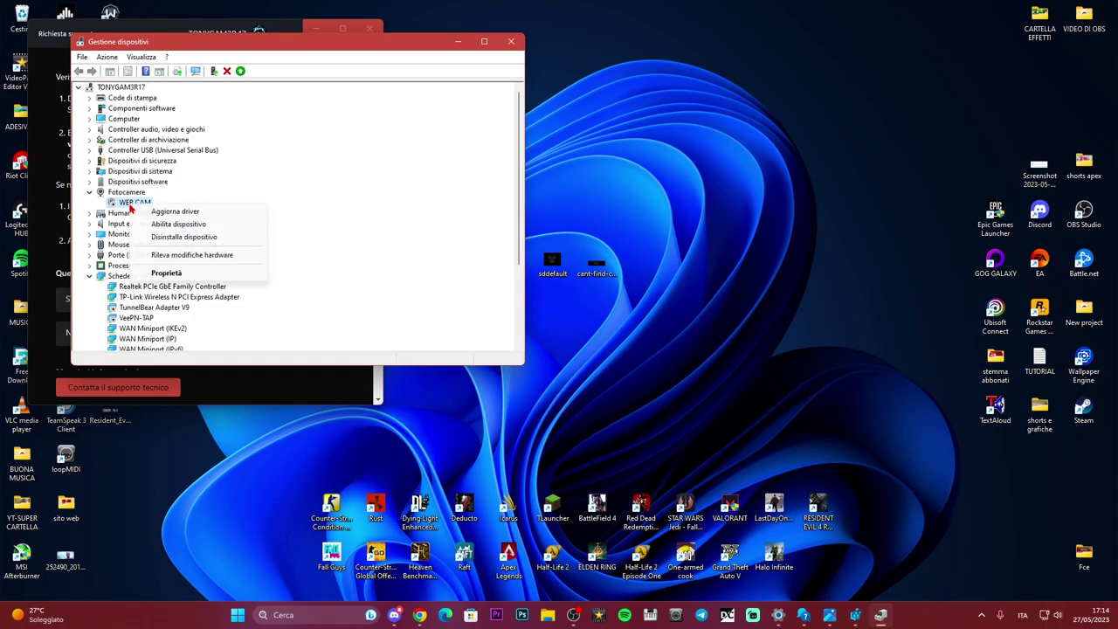
pyautogui.click(160, 229)
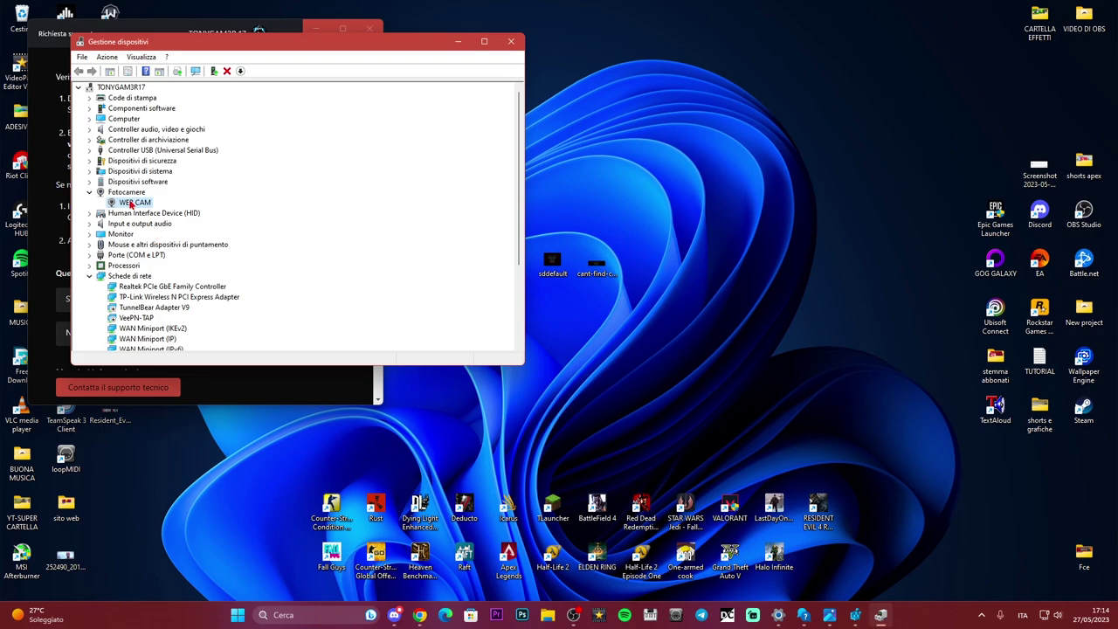
# Step: Search Windows for "FOTO", open the Fotocamera app to check the webcam image, and minimize it
pyautogui.click(317, 606)
pyautogui.write('FOTO')
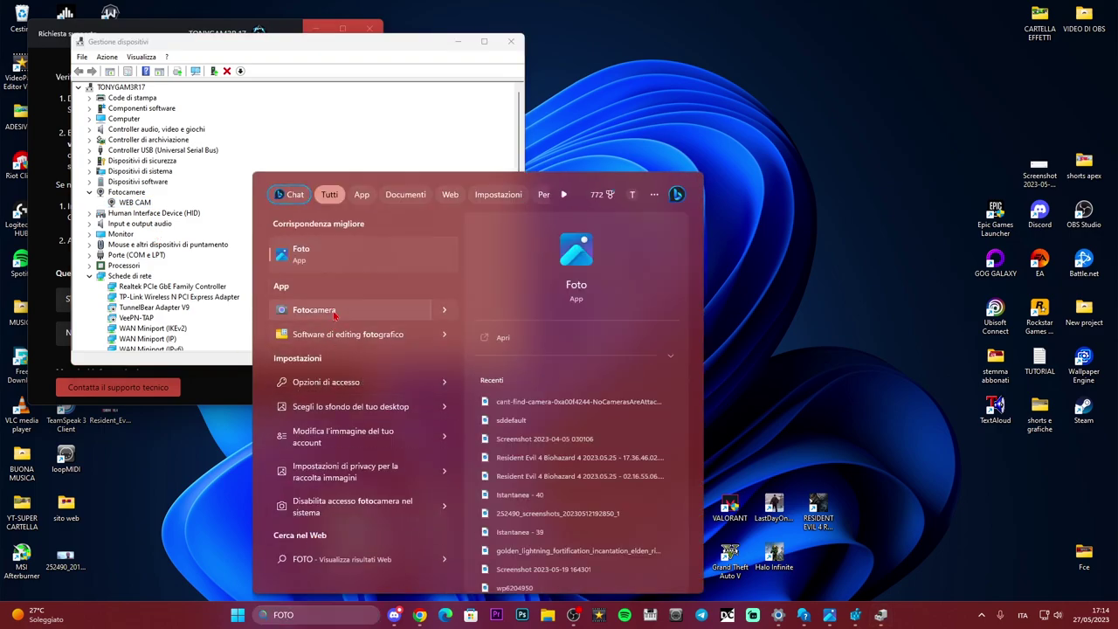
pyautogui.click(333, 312)
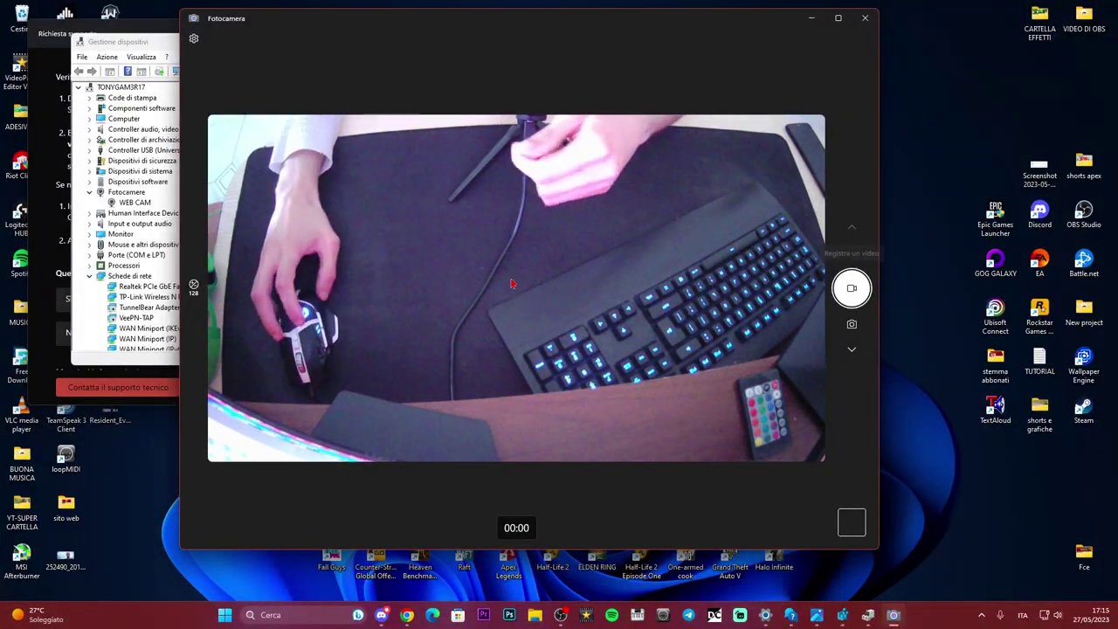
pyautogui.click(812, 18)
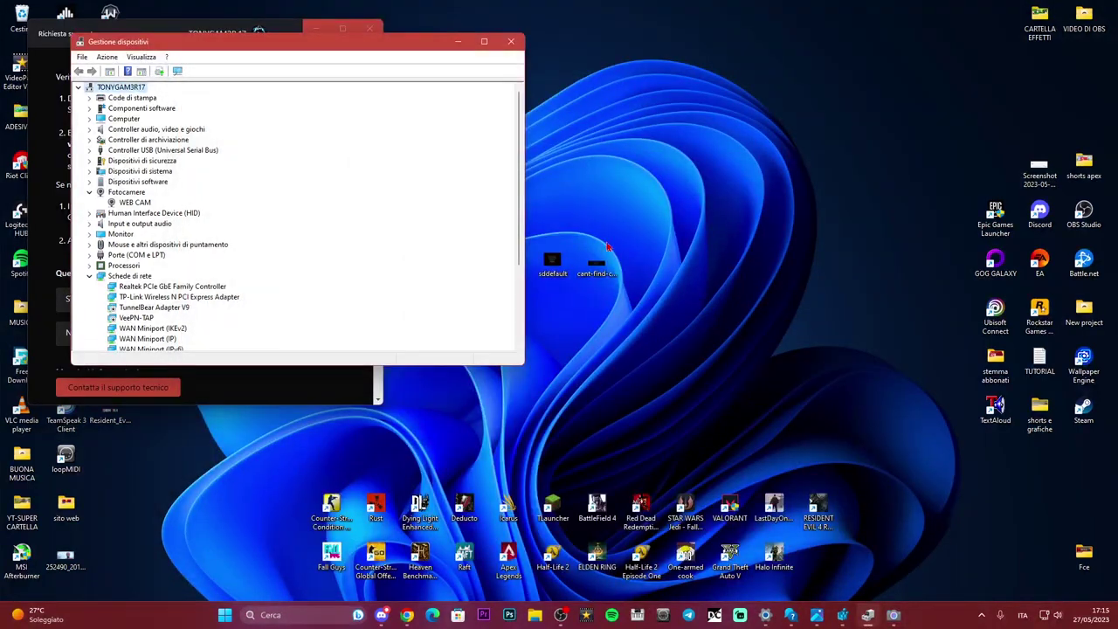
# Step: View the camera error 0xA00F4244 image and close both image windows along with the remaining troubleshooting windows
pyautogui.click(817, 615)
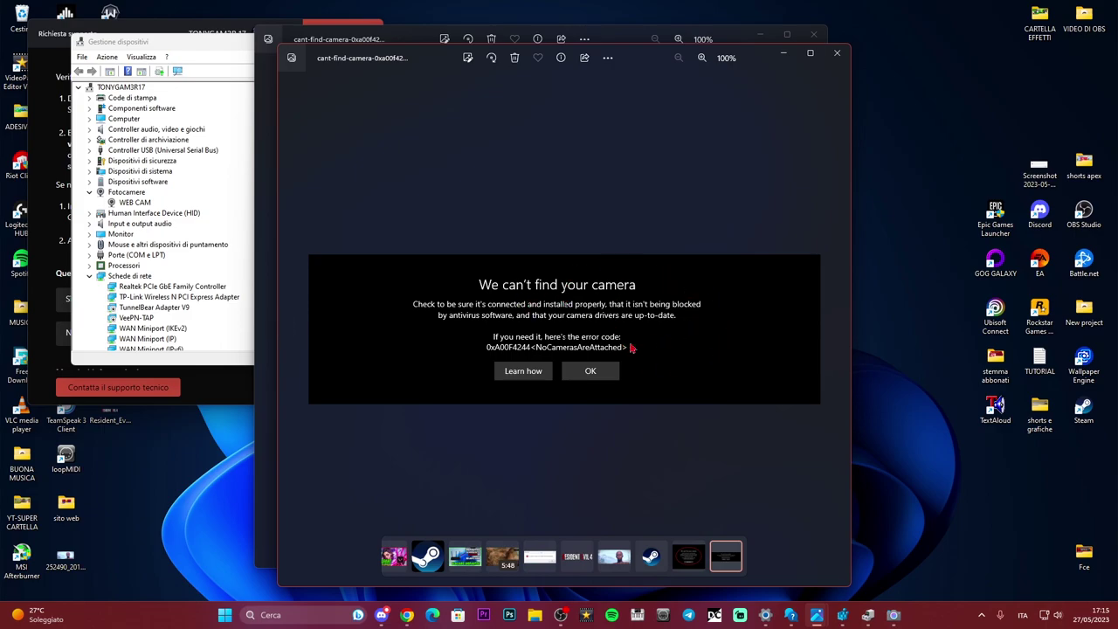
pyautogui.click(837, 53)
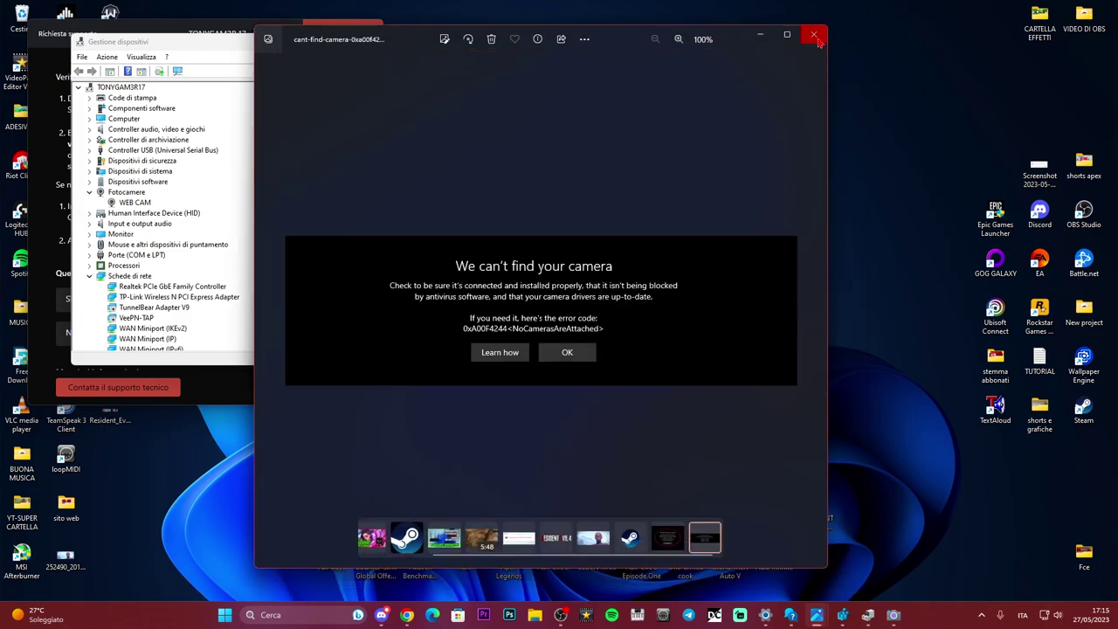
pyautogui.click(818, 41)
pyautogui.click(513, 41)
pyautogui.click(513, 32)
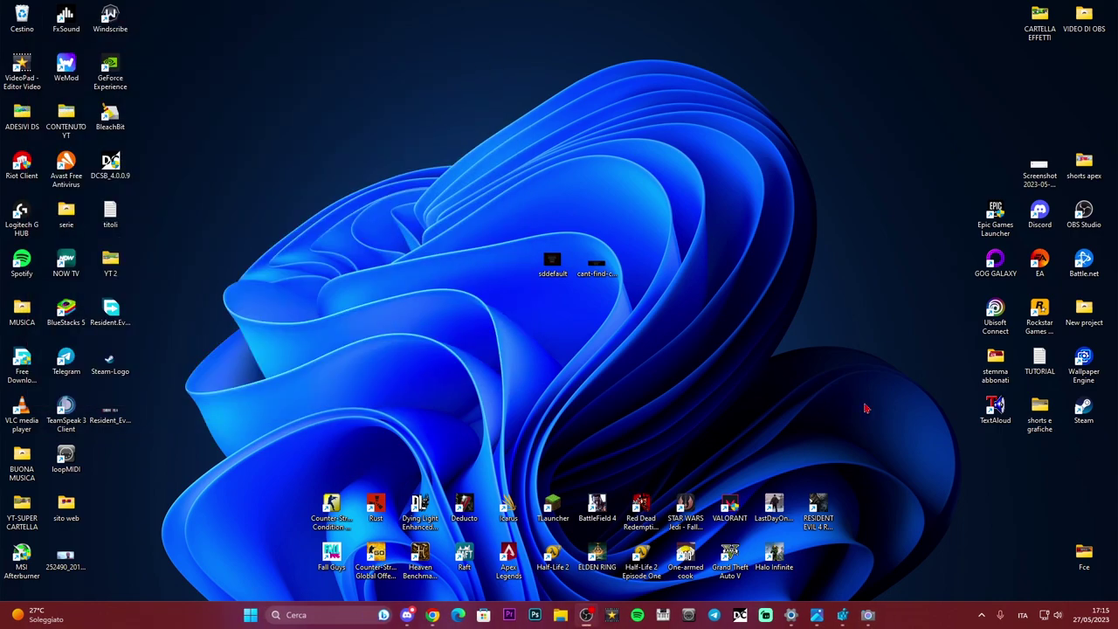
# Step: Search Windows for "REG", open Editor del Registro di sistema, and allow it to run with administrator rights
pyautogui.click(289, 615)
pyautogui.write('R')
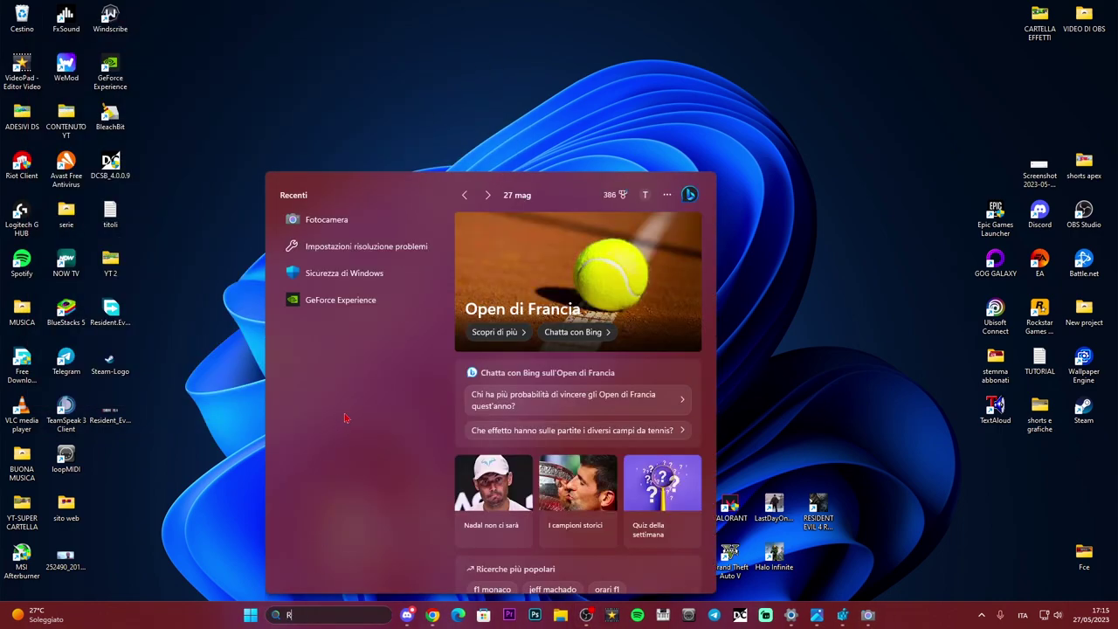
pyautogui.write('EG')
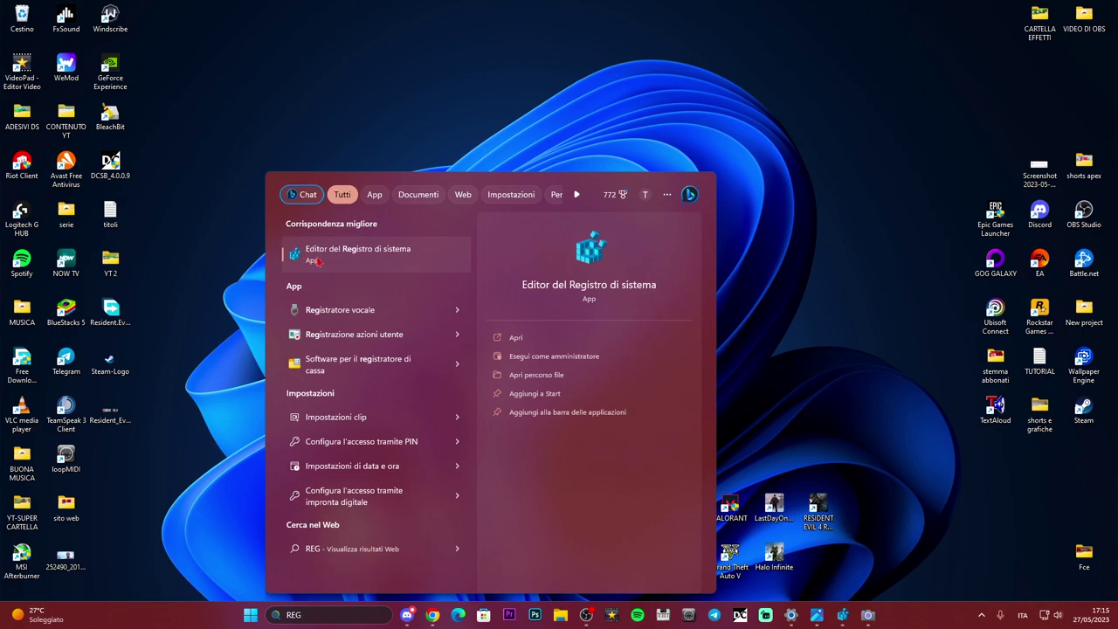
pyautogui.click(381, 259)
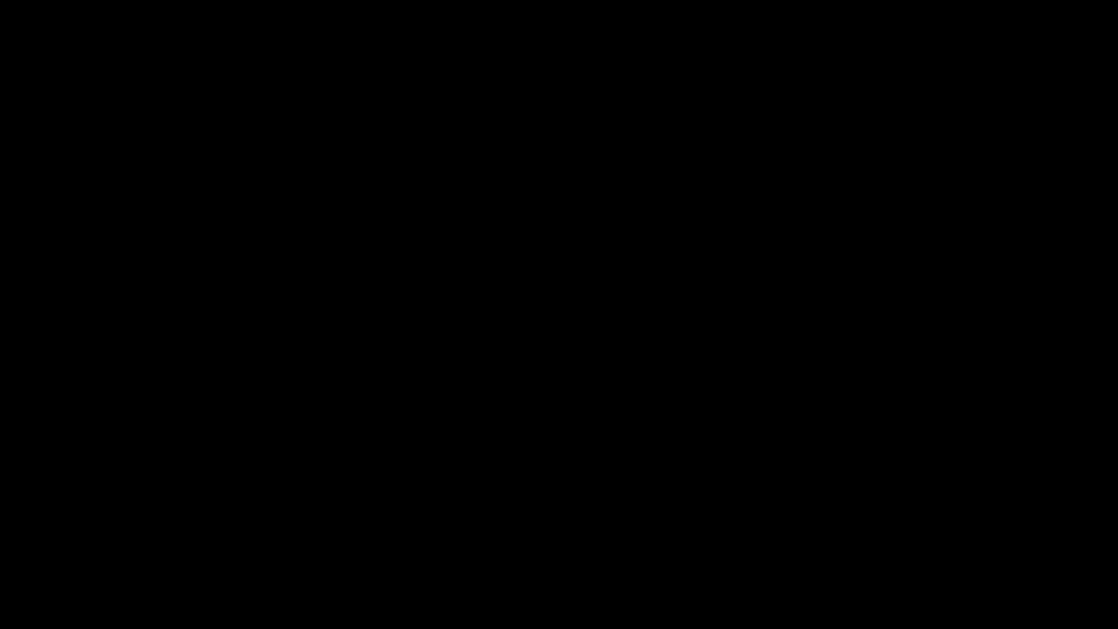
pyautogui.click(299, 349)
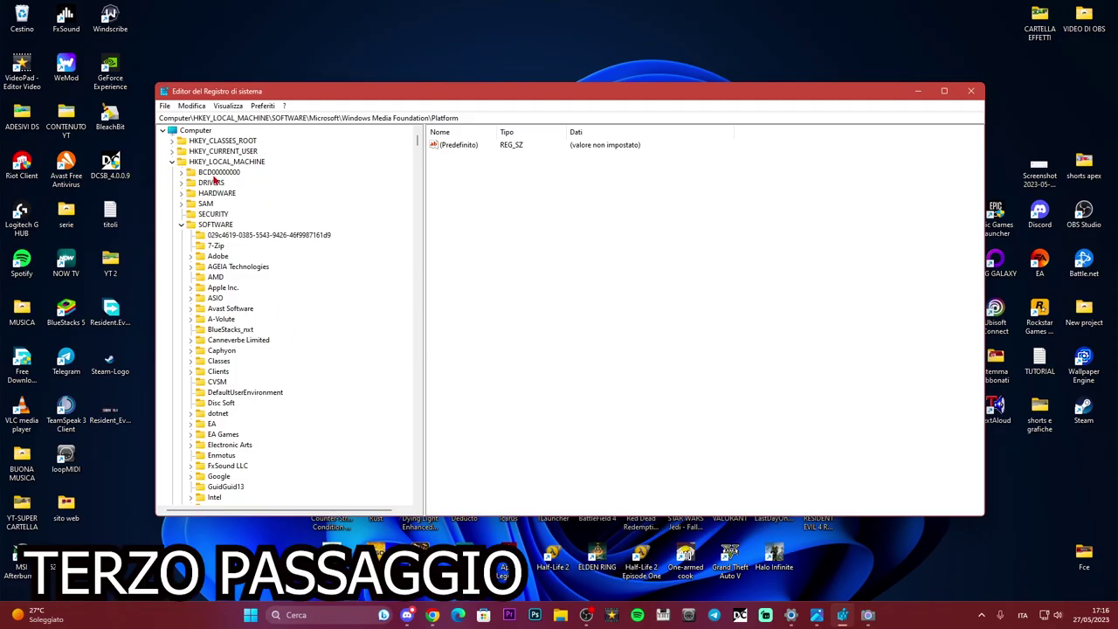
# Step: Collapse and re-expand HKEY_LOCAL_MACHINE and its SOFTWARE key in the registry tree
pyautogui.click(173, 163)
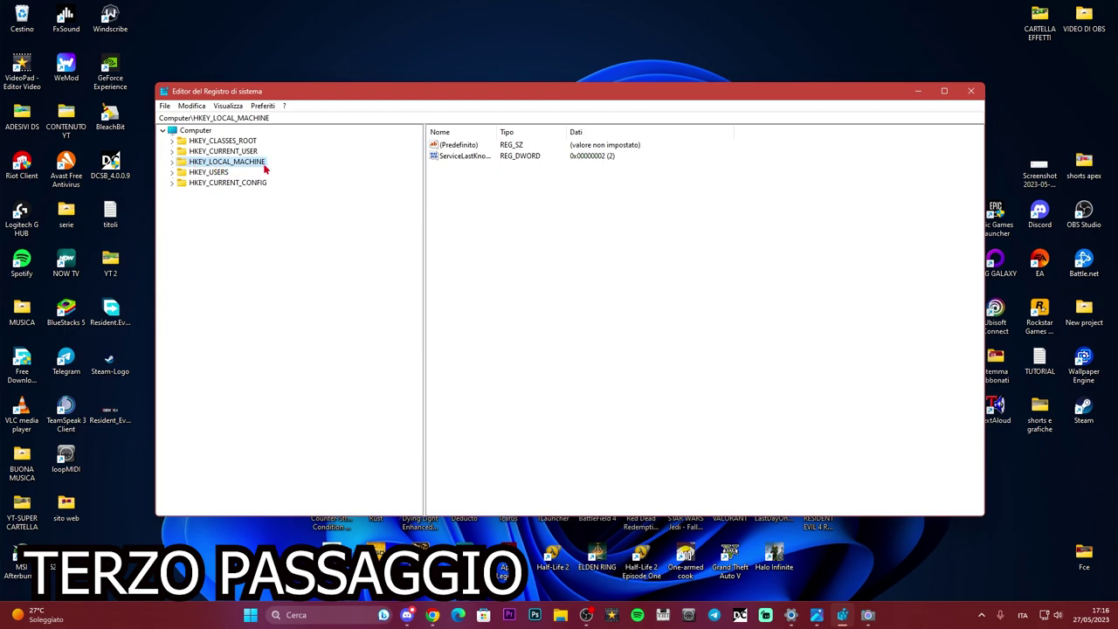
pyautogui.click(172, 161)
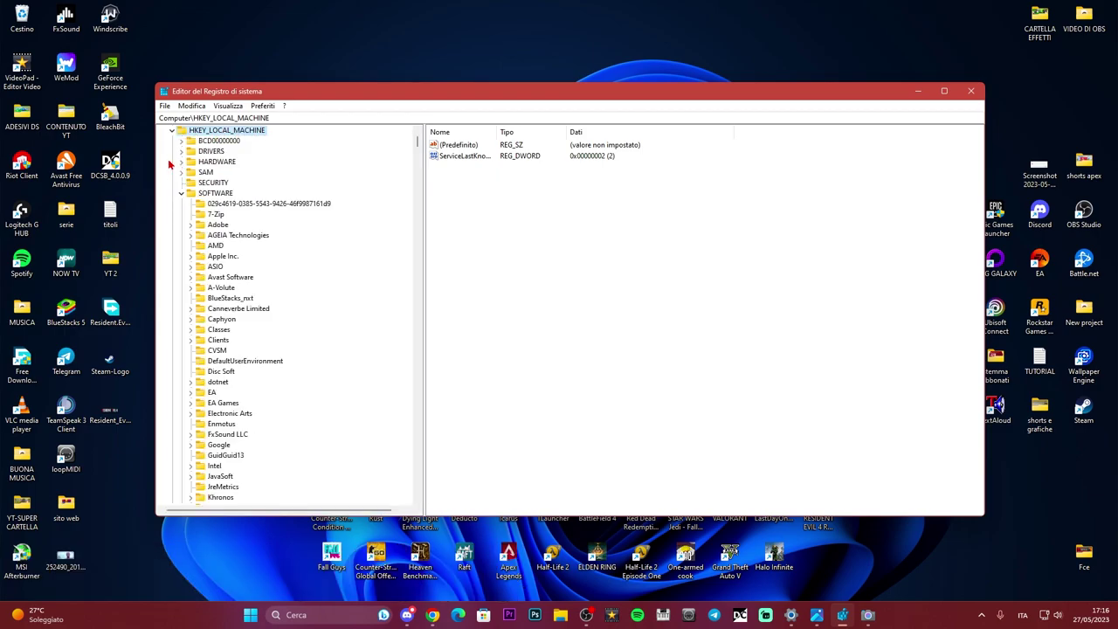
pyautogui.click(182, 194)
pyautogui.click(182, 194)
pyautogui.scroll(3, 182, 200)
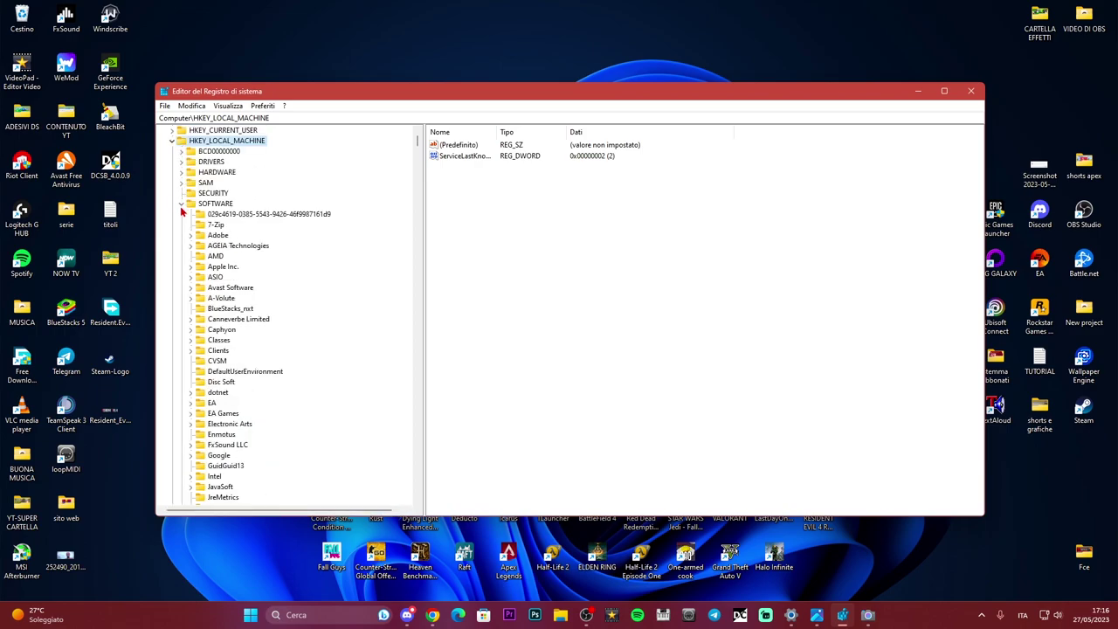
pyautogui.click(182, 204)
pyautogui.click(182, 205)
# Step: Locate Windows Media Foundation under SOFTWARE\Microsoft and select its Platform key
pyautogui.scroll(-5, 294, 252)
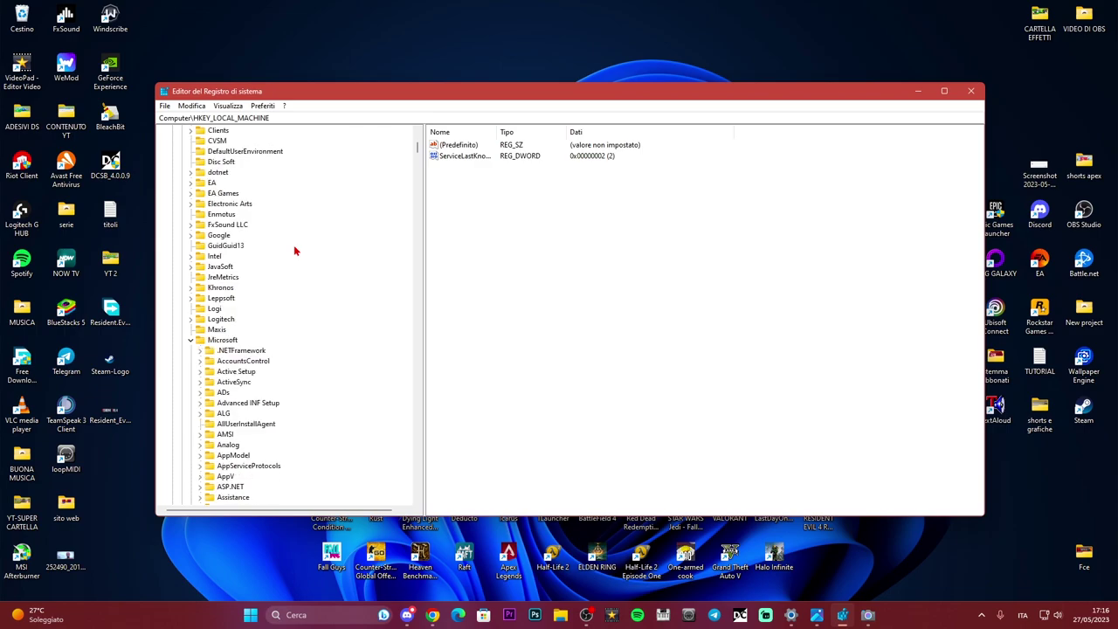
pyautogui.scroll(-2, 295, 252)
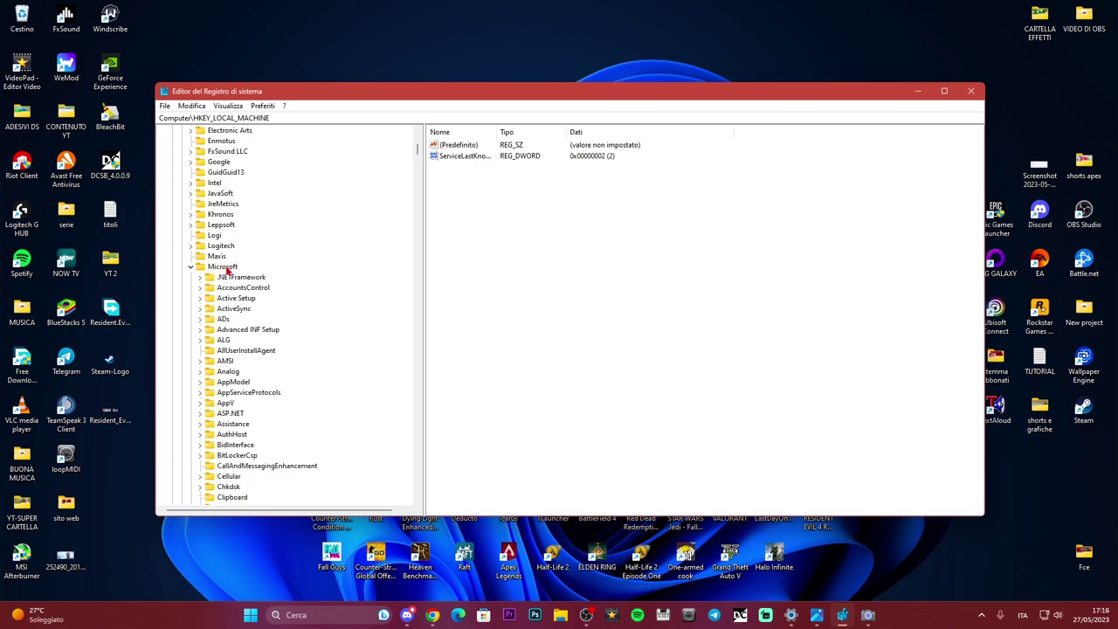
pyautogui.scroll(-12, 284, 285)
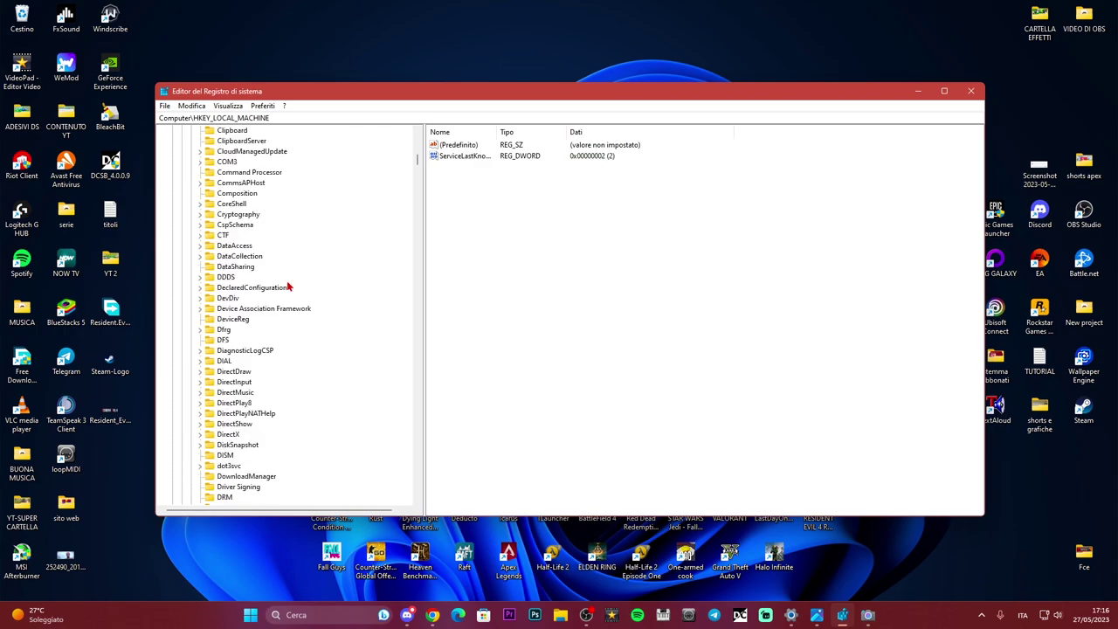
pyautogui.scroll(-20, 288, 286)
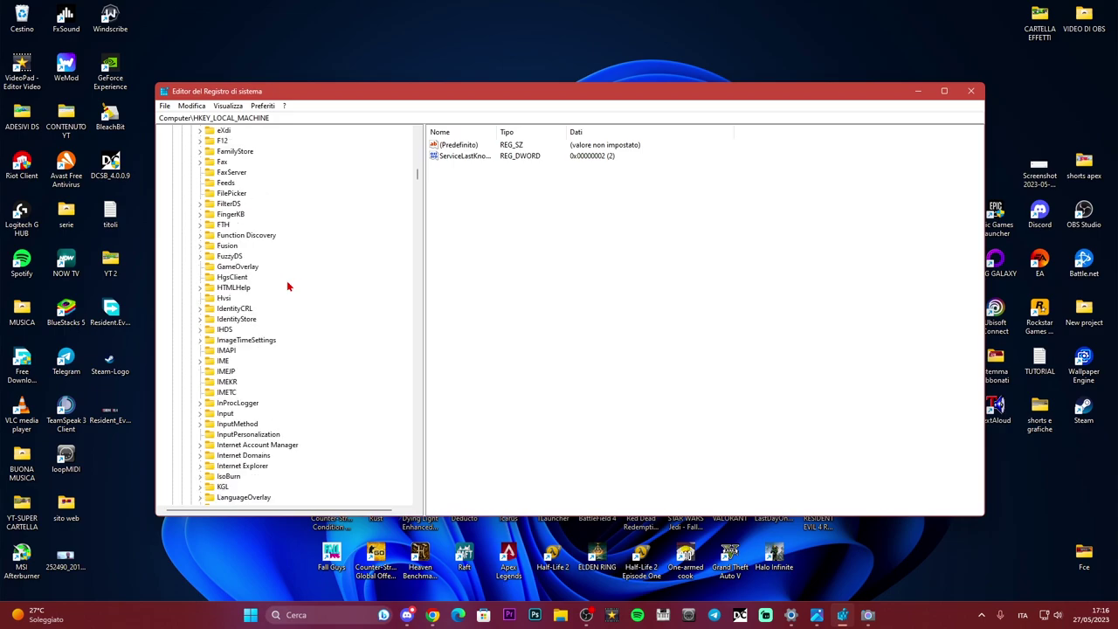
pyautogui.scroll(-20, 288, 287)
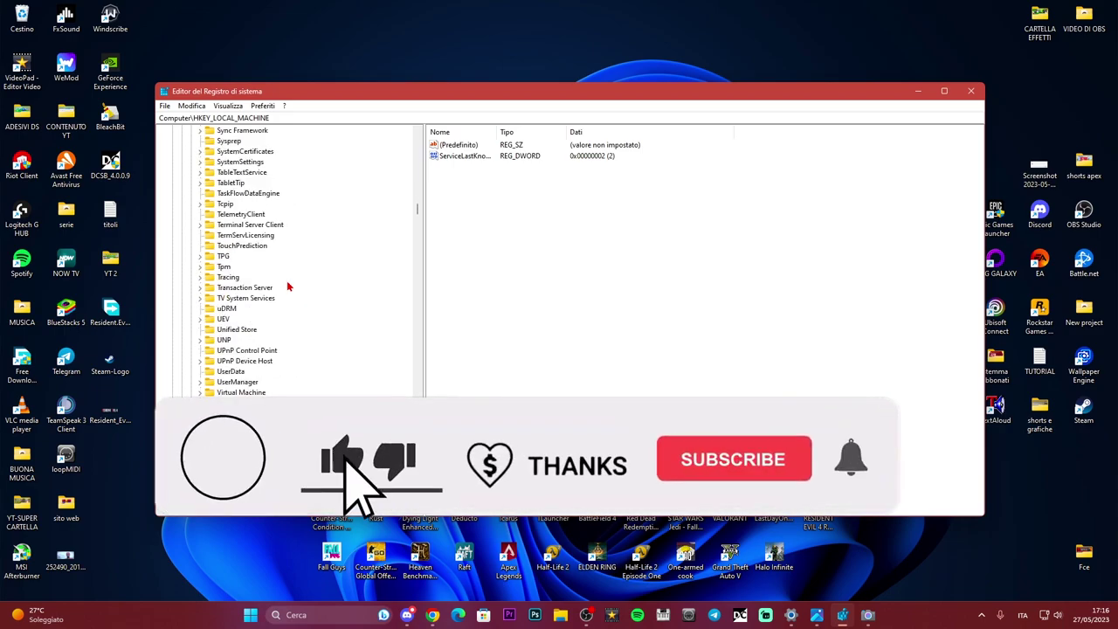
pyautogui.scroll(7, 288, 287)
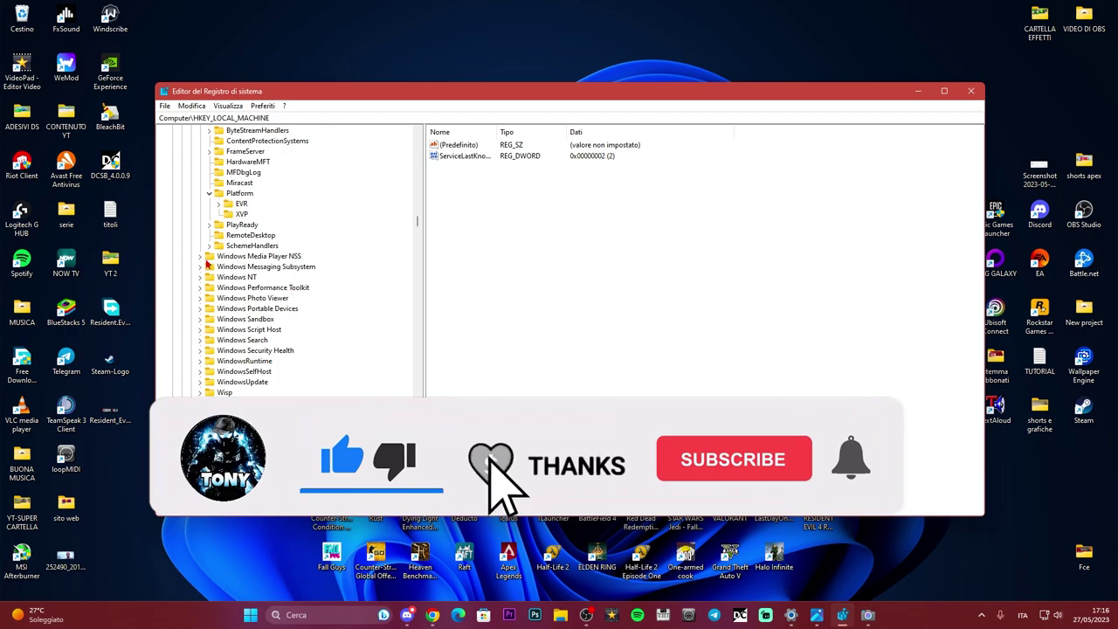
pyautogui.scroll(2, 256, 245)
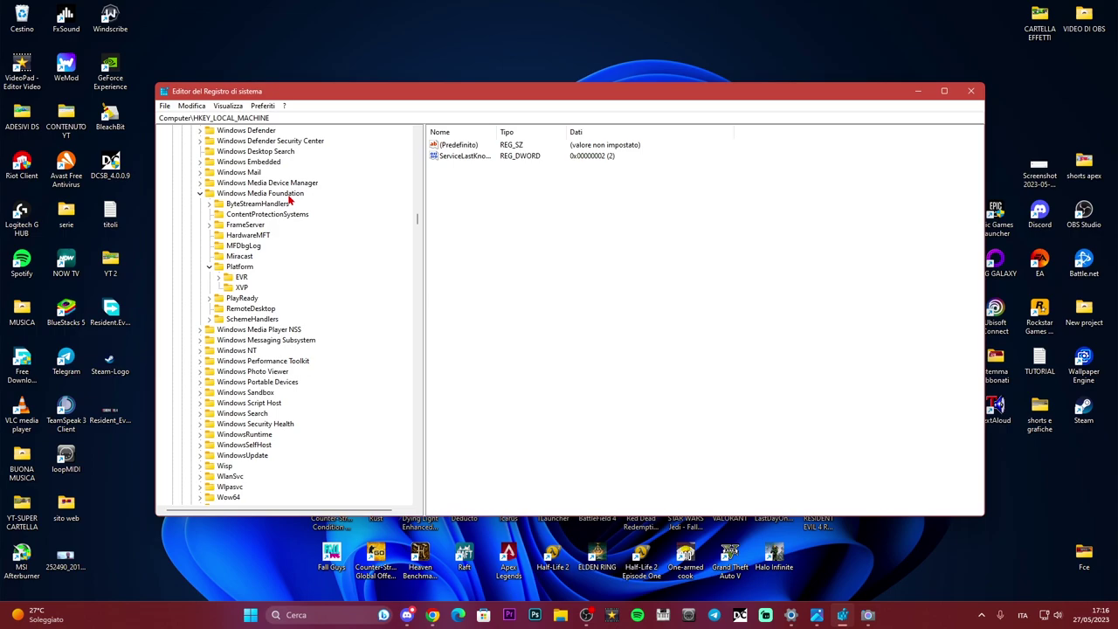
pyautogui.click(199, 194)
pyautogui.click(199, 194)
pyautogui.click(240, 267)
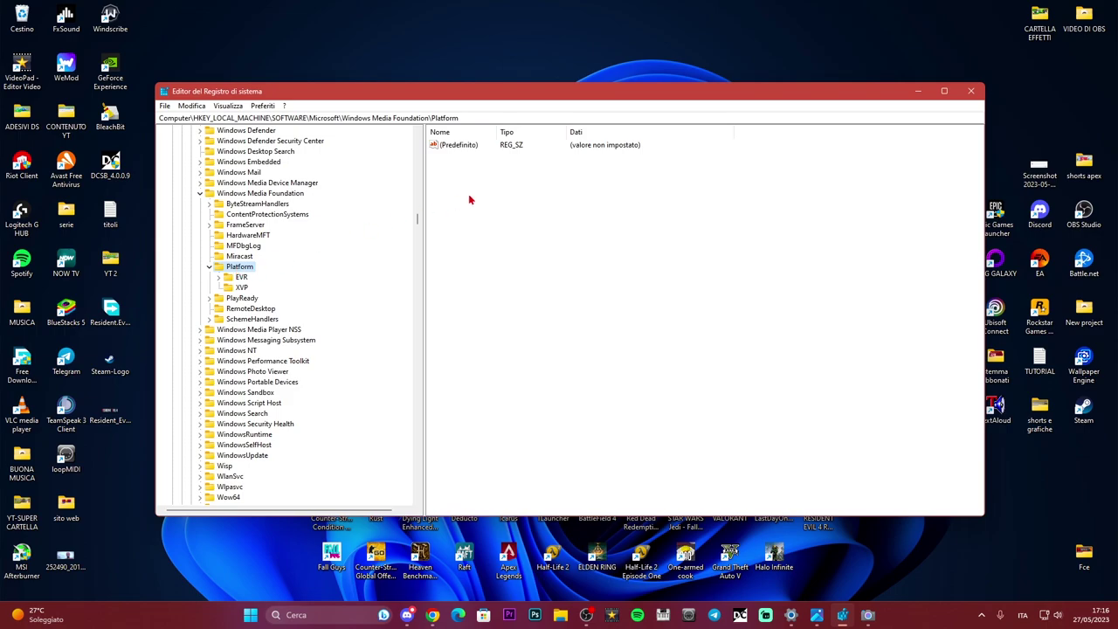
# Step: Create a DWORD (32 bit) value named EnableFrameServerMode in the Platform key
pyautogui.rightClick(569, 189)
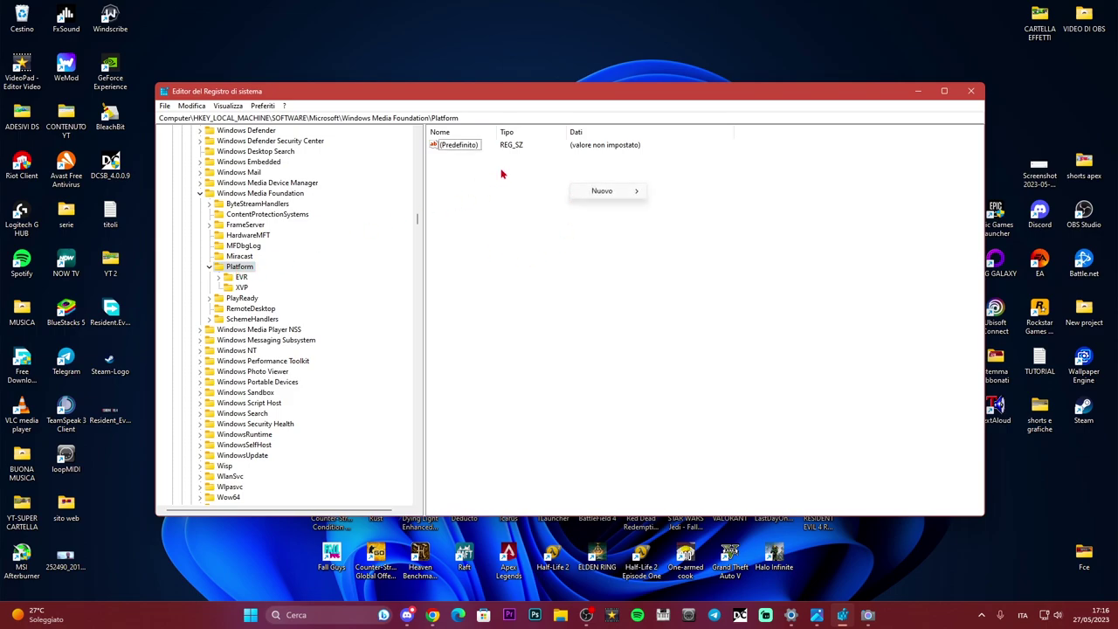
pyautogui.moveTo(634, 194)
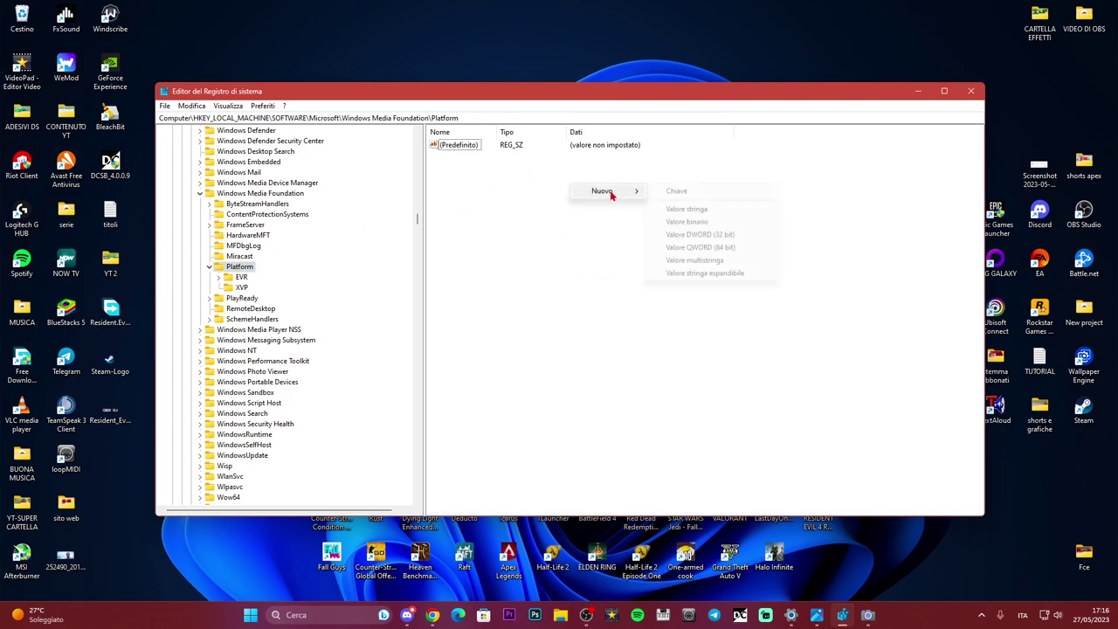
pyautogui.click(703, 235)
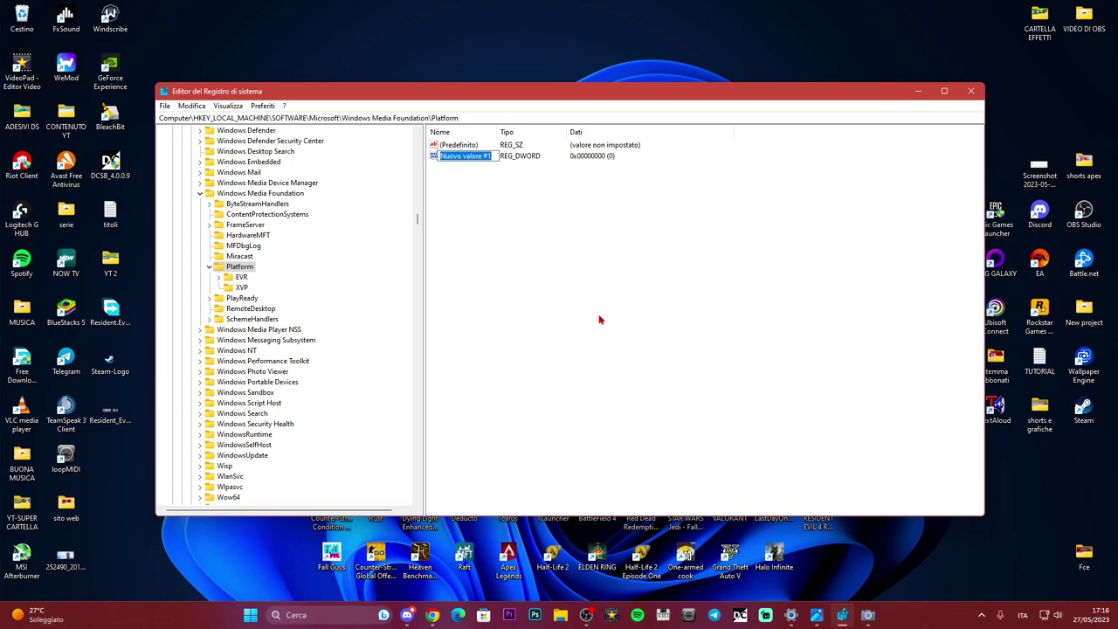
pyautogui.write('EnableFrameServerMode')
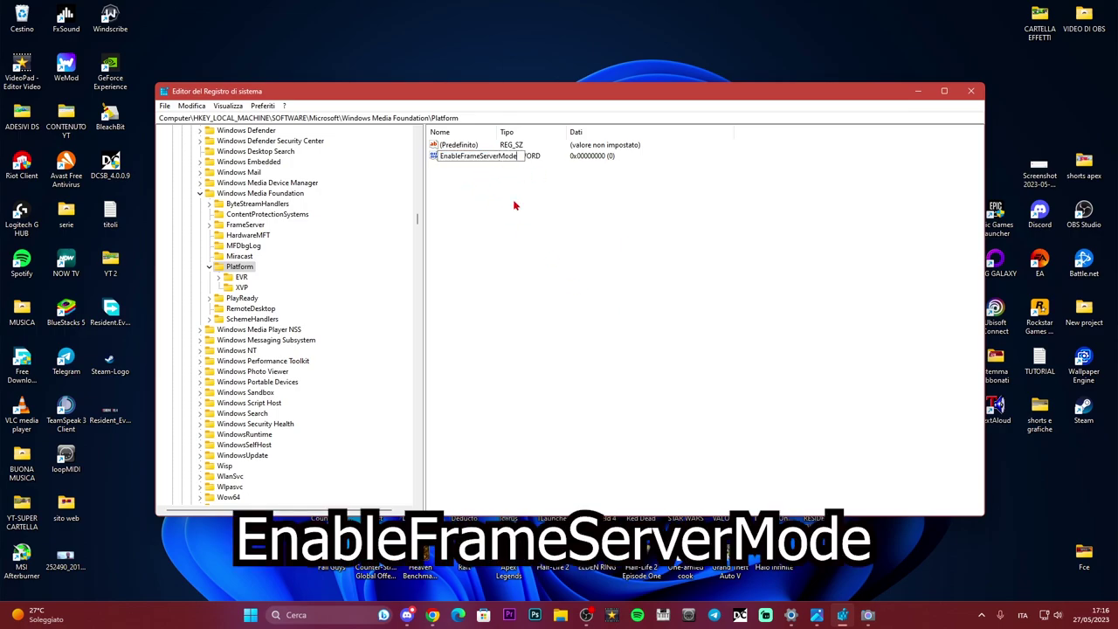
pyautogui.press('Return')
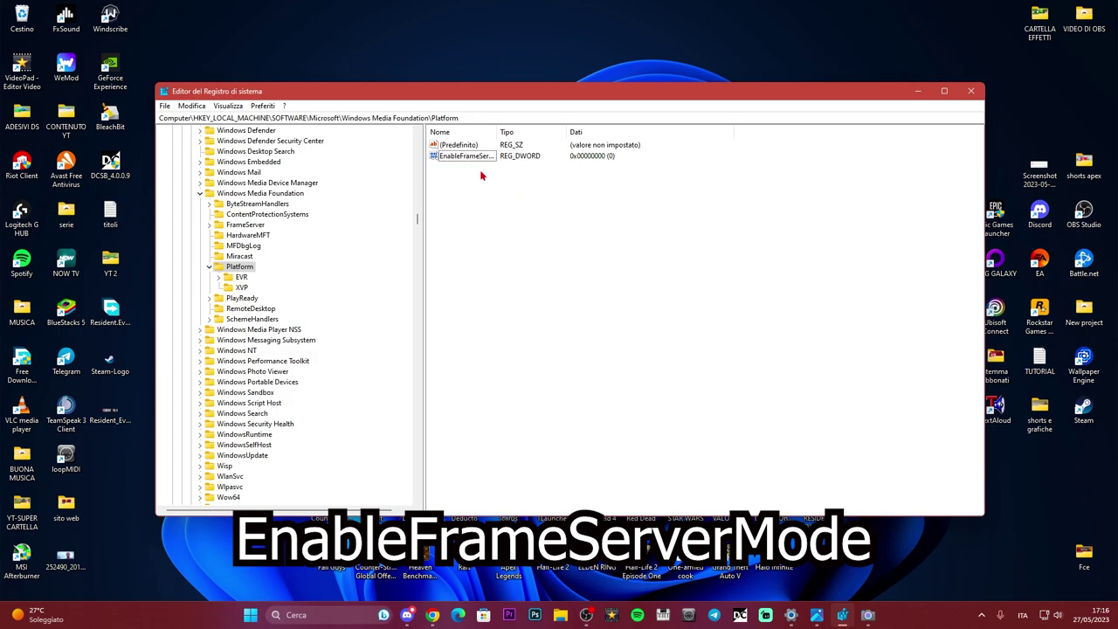
# Step: Open EnableFrameServerMode for editing, accept its value data of 0 in hexadecimal base, and close the registry editor
pyautogui.rightClick(472, 159)
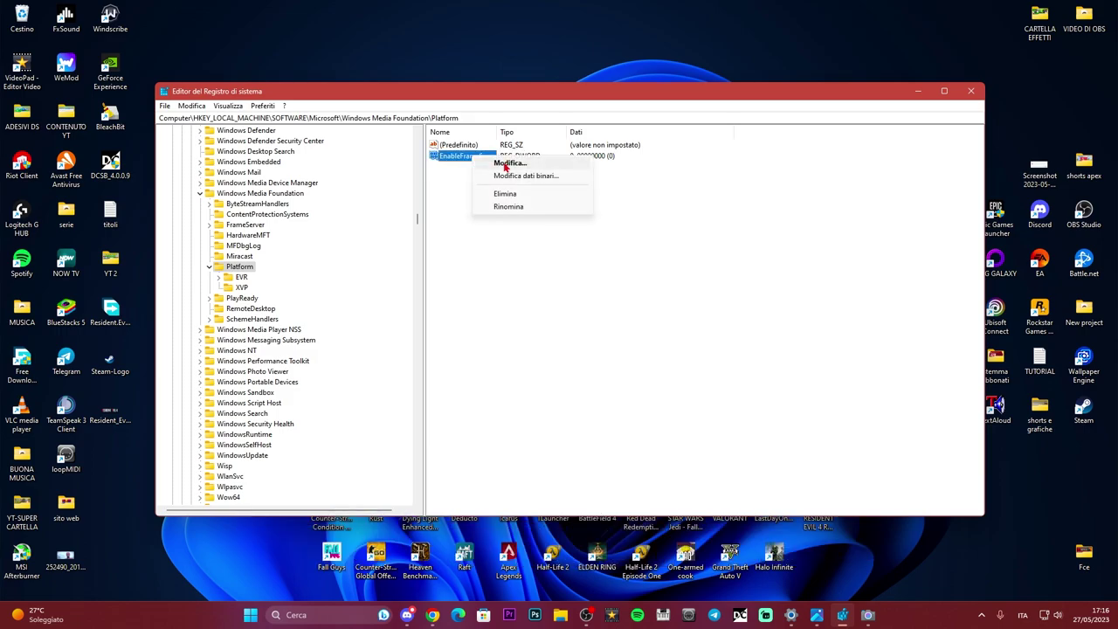
pyautogui.click(506, 163)
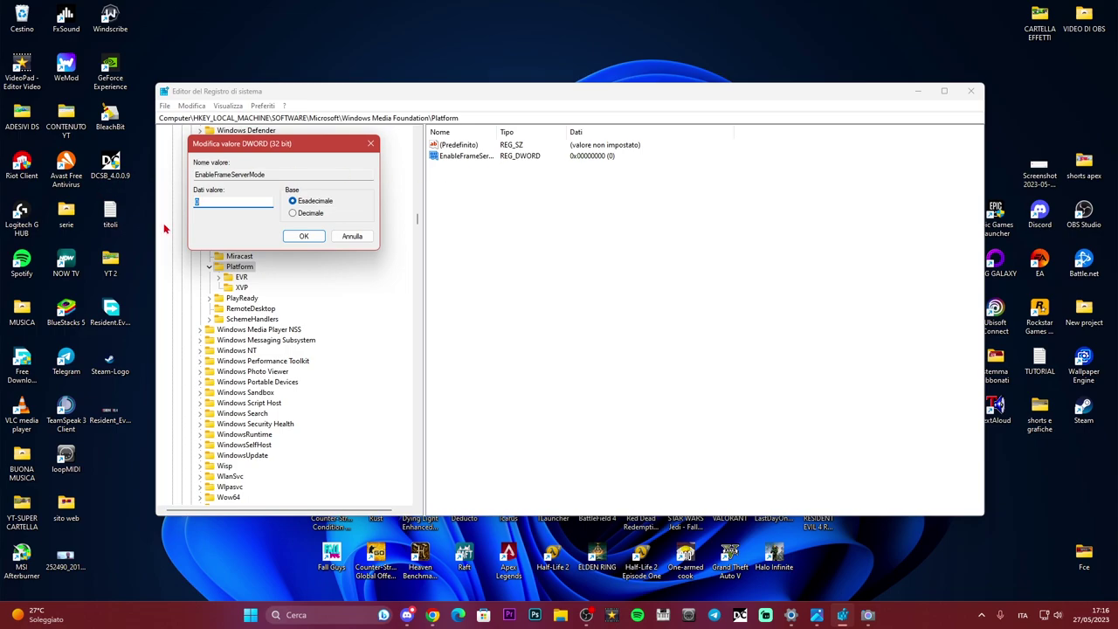
pyautogui.click(303, 236)
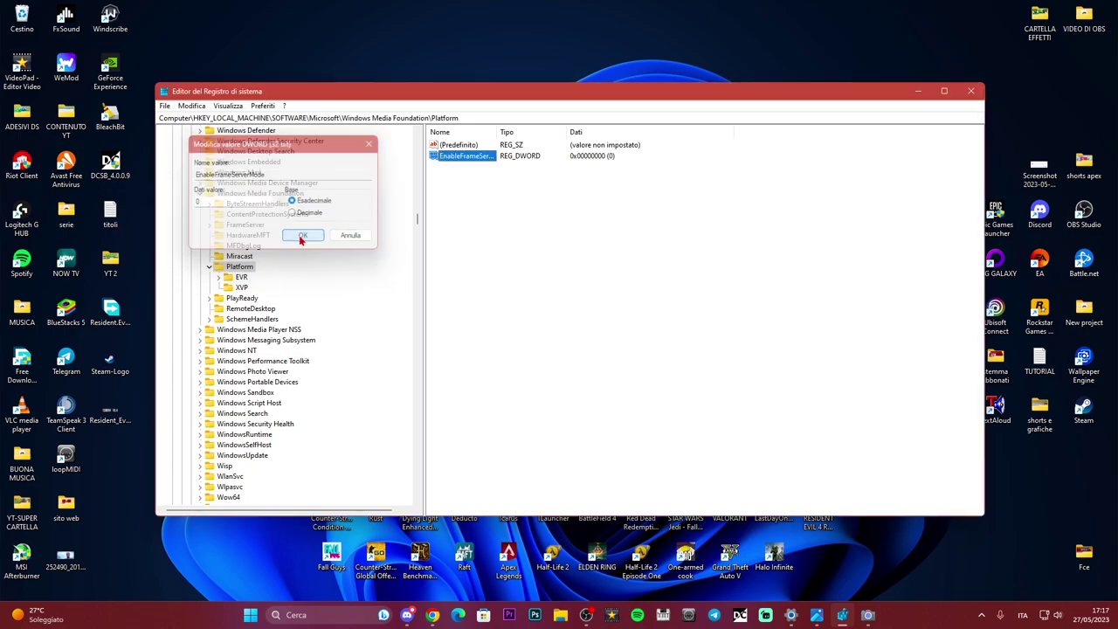
pyautogui.click(970, 91)
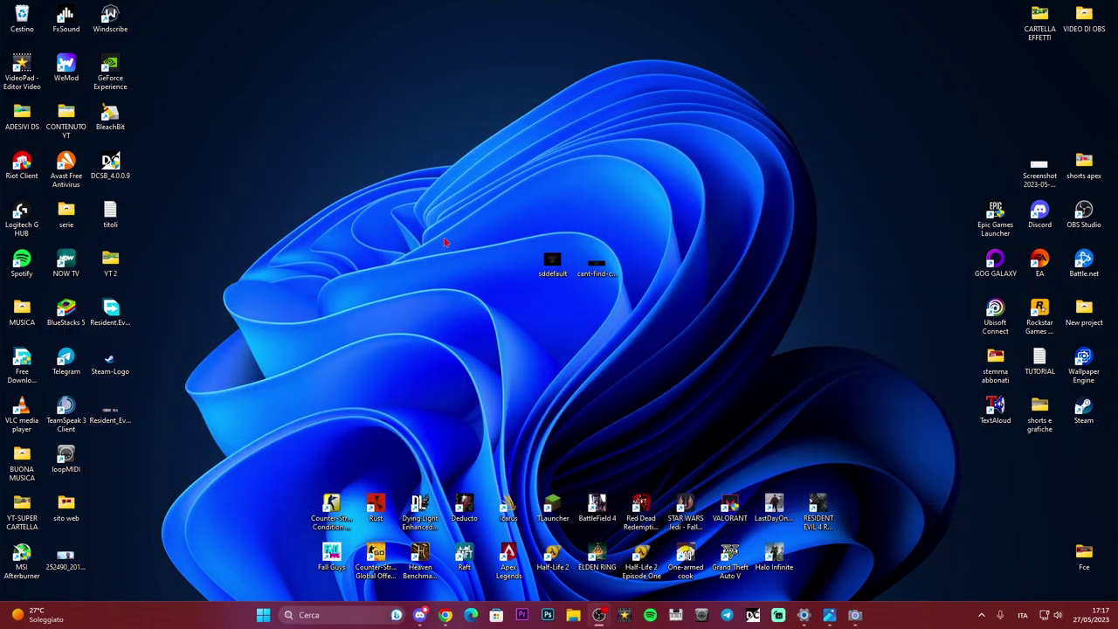
# Step: Open the cant-find-camera error image from the desktop and move its window aside to view the error message
pyautogui.doubleClick(587, 269)
pyautogui.moveTo(677, 40); pyautogui.dragTo(616, 41)
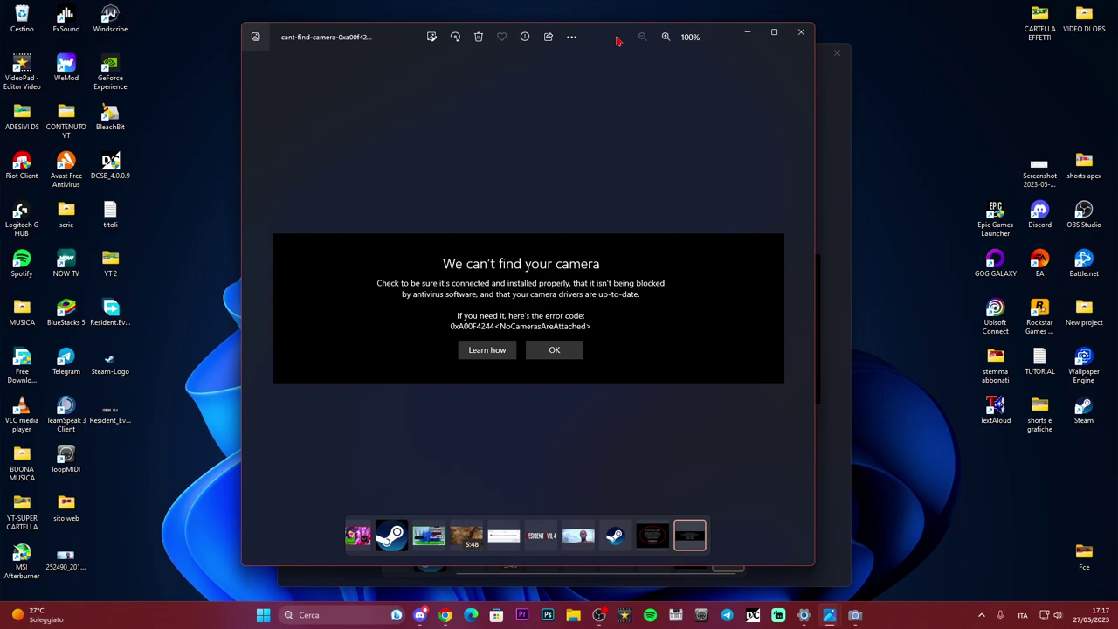
pyautogui.moveTo(605, 39); pyautogui.dragTo(555, 47)
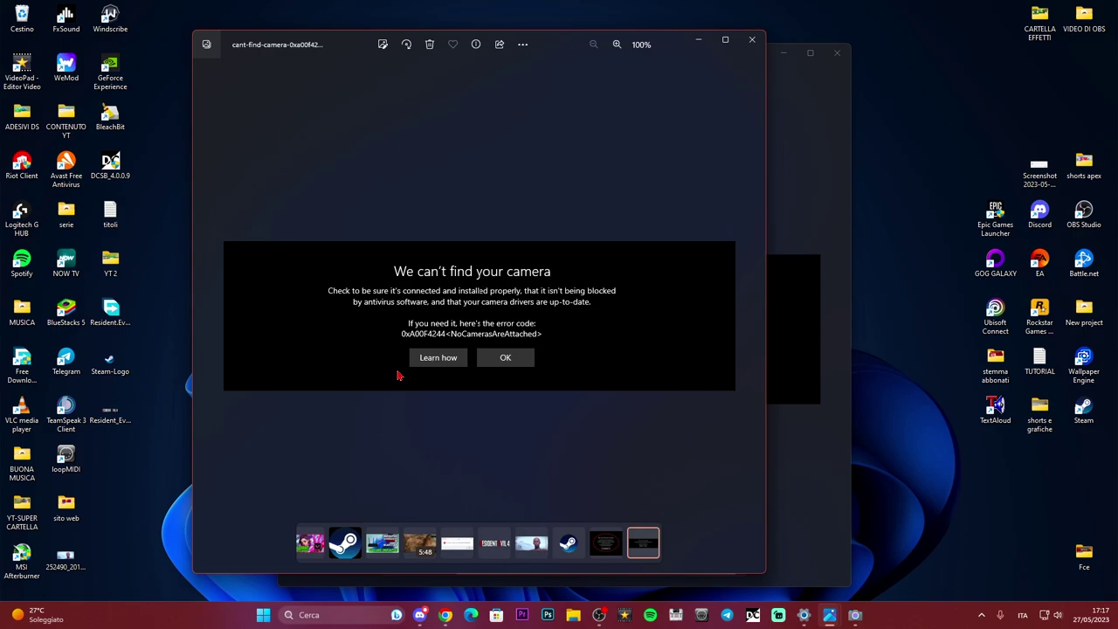
# Step: Open Gestione dispositivi, expand the Fotocamere category, and select the WEB CAM device
pyautogui.rightClick(263, 614)
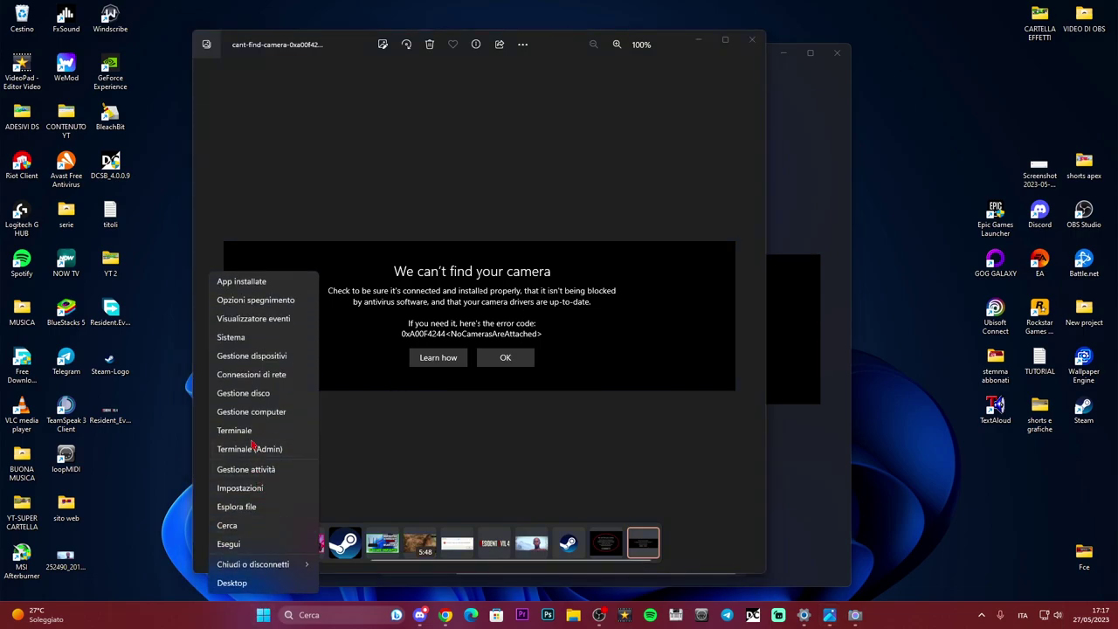
pyautogui.click(244, 354)
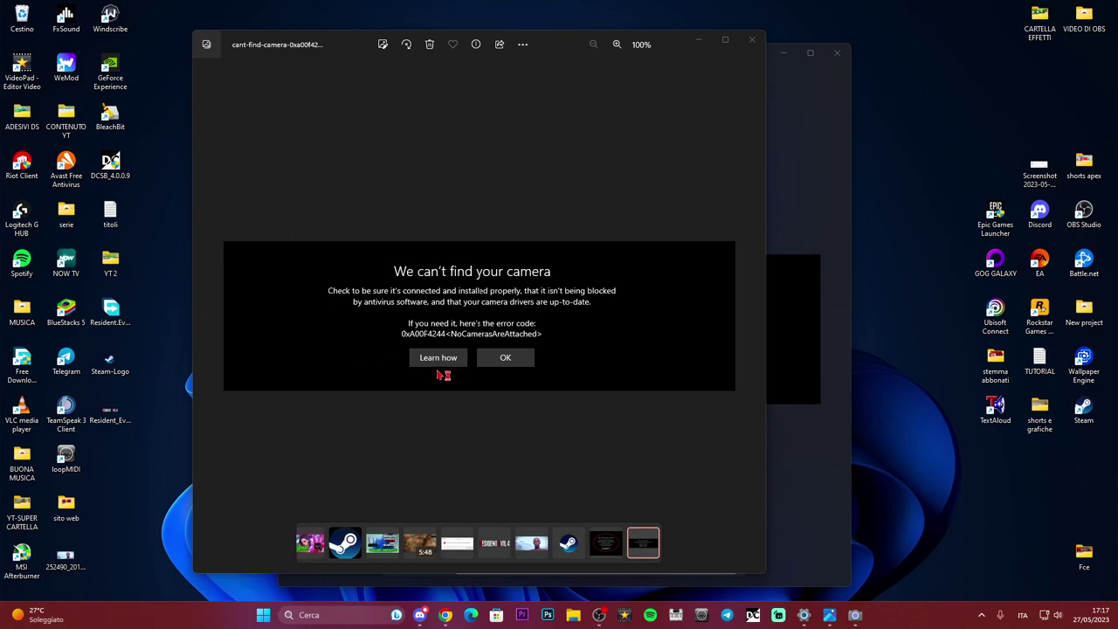
pyautogui.moveTo(210, 37); pyautogui.dragTo(289, 63)
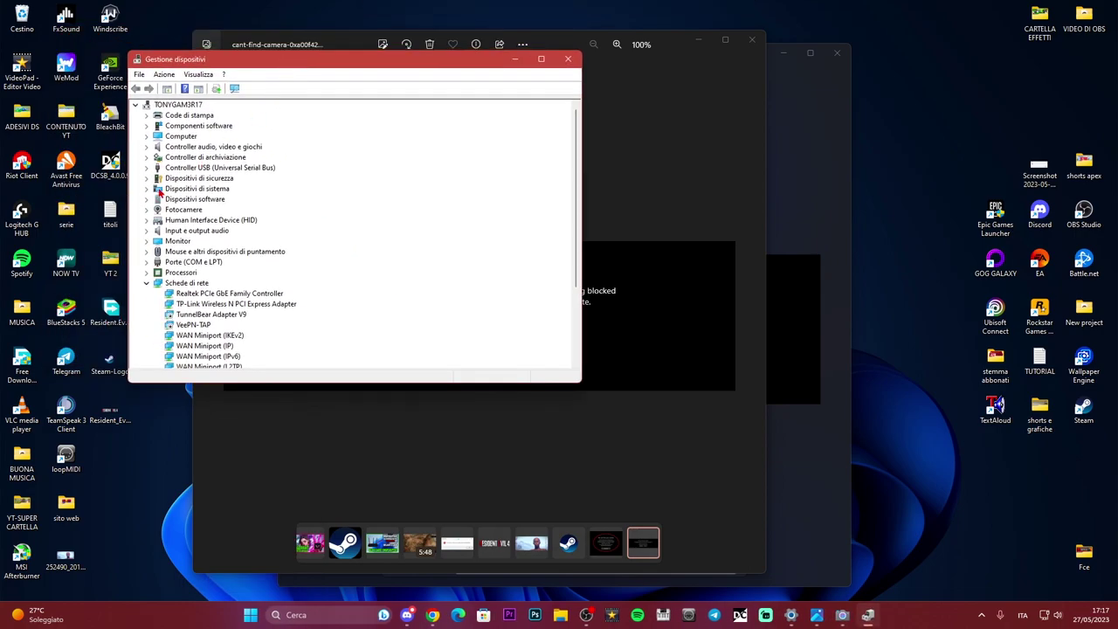
pyautogui.click(147, 210)
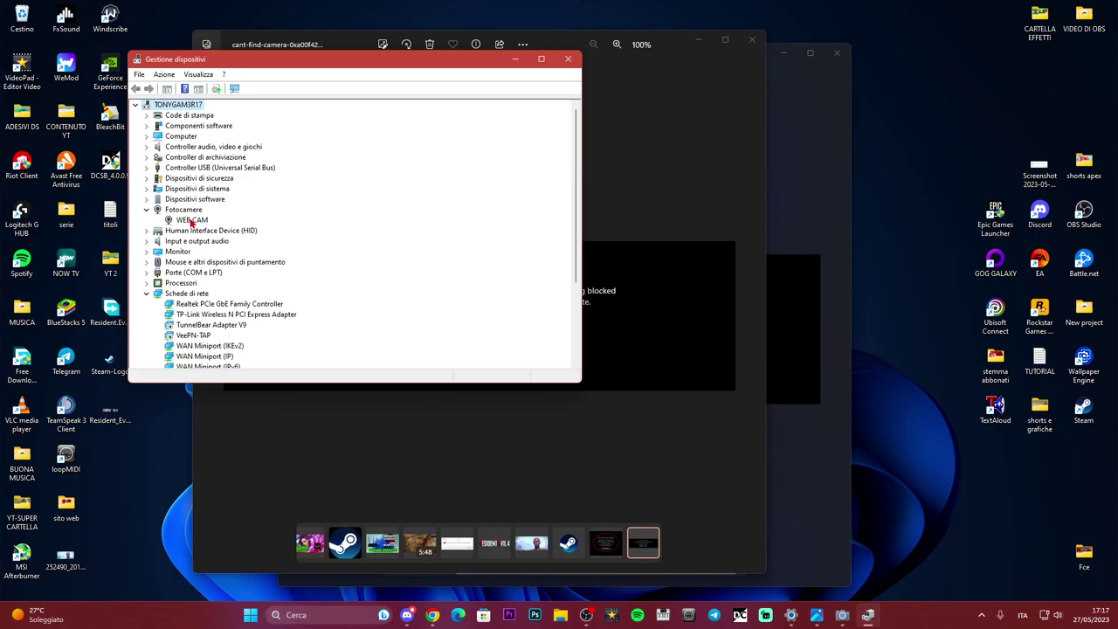
pyautogui.click(191, 222)
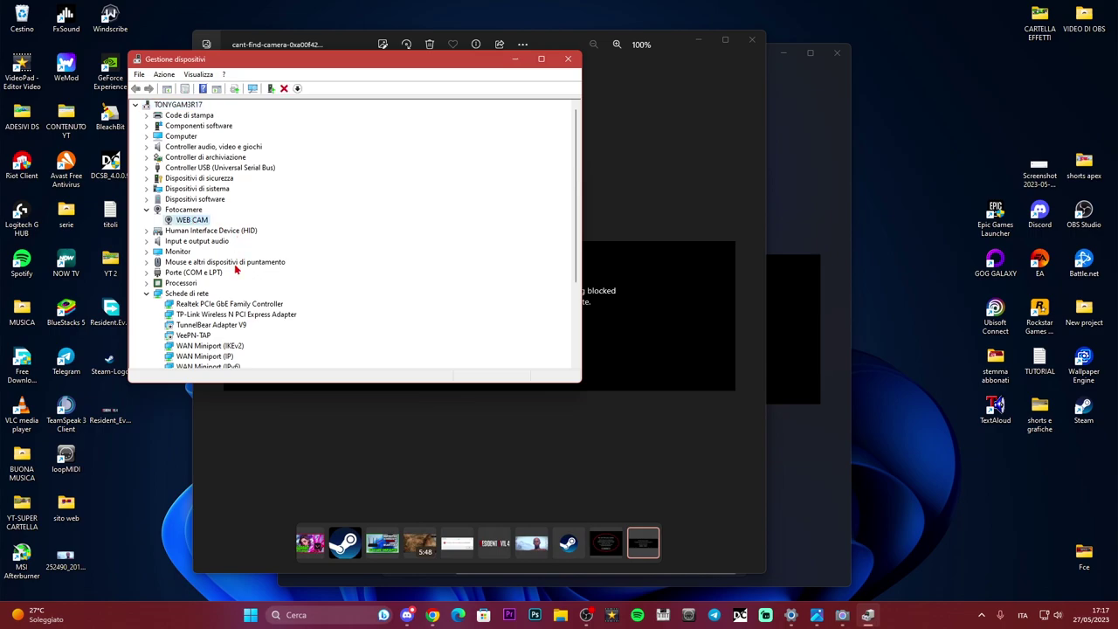
# Step: View the driver update options for the WEB CAM, close them without searching, and minimize Gestione dispositivi
pyautogui.rightClick(188, 223)
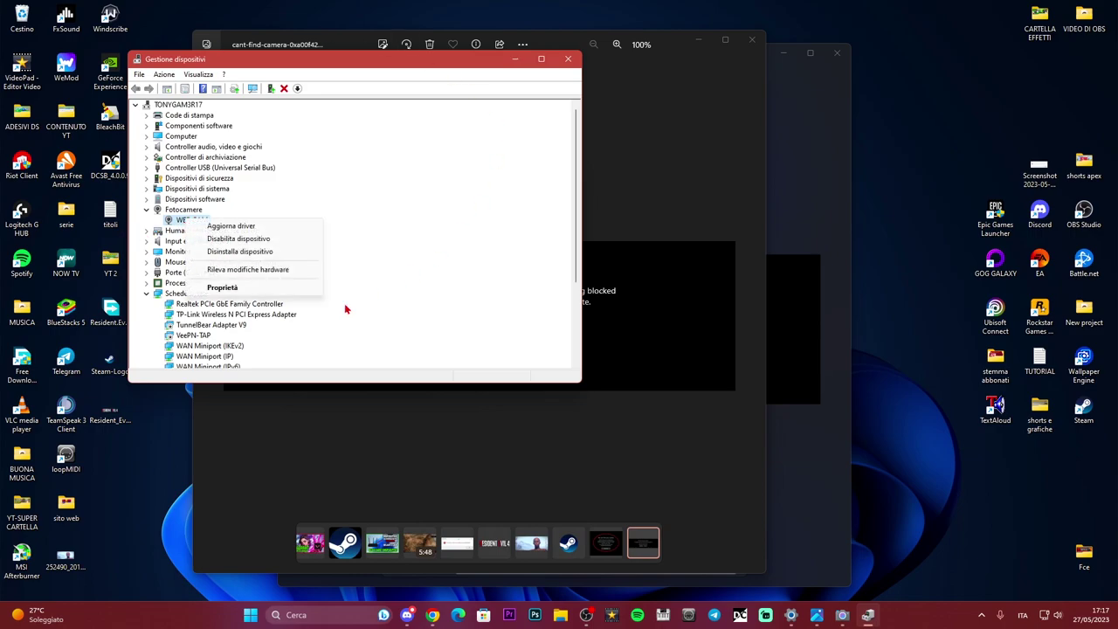
pyautogui.click(232, 226)
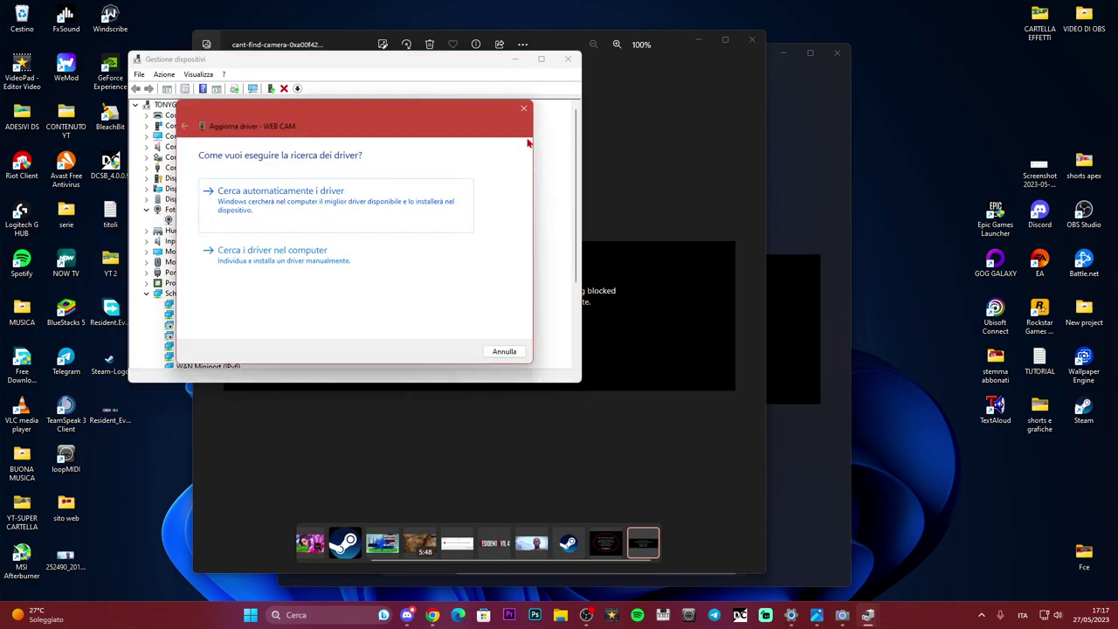
pyautogui.click(524, 110)
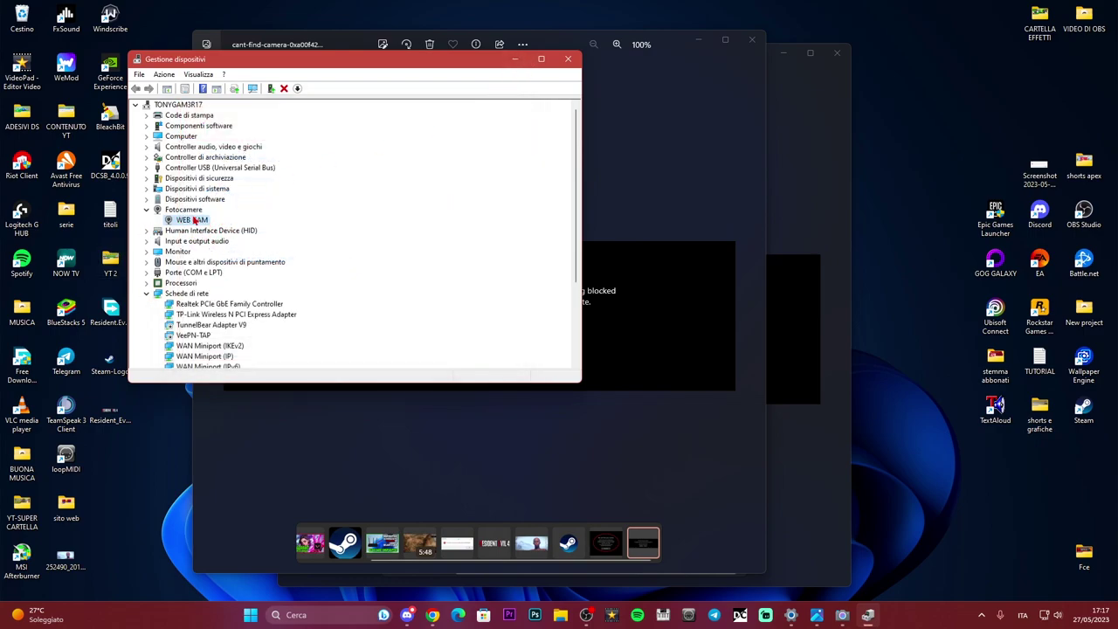
pyautogui.click(514, 61)
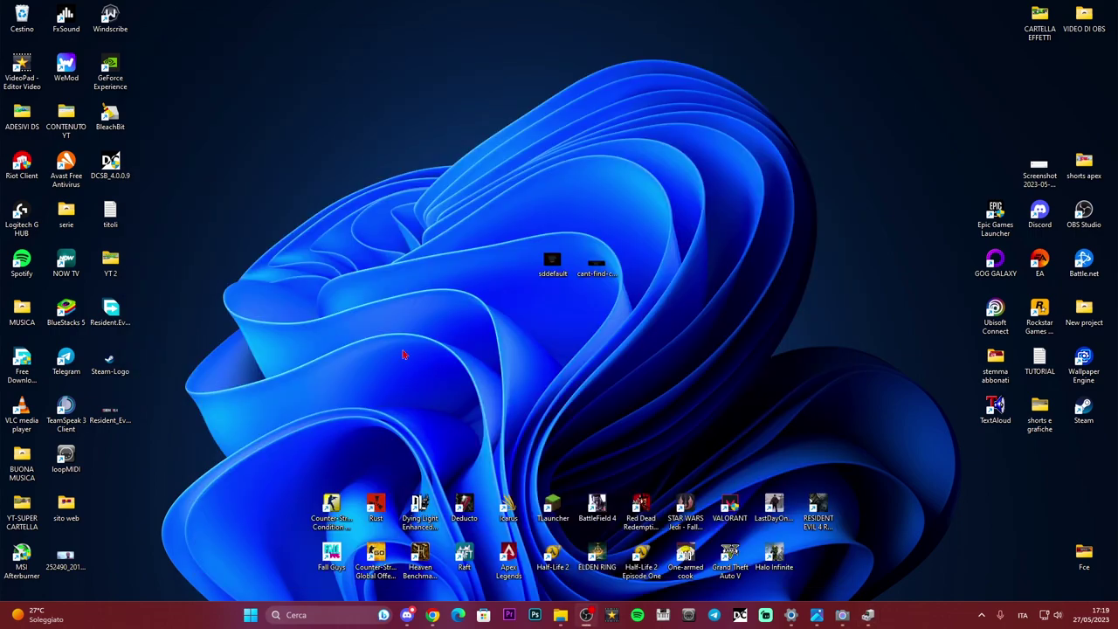